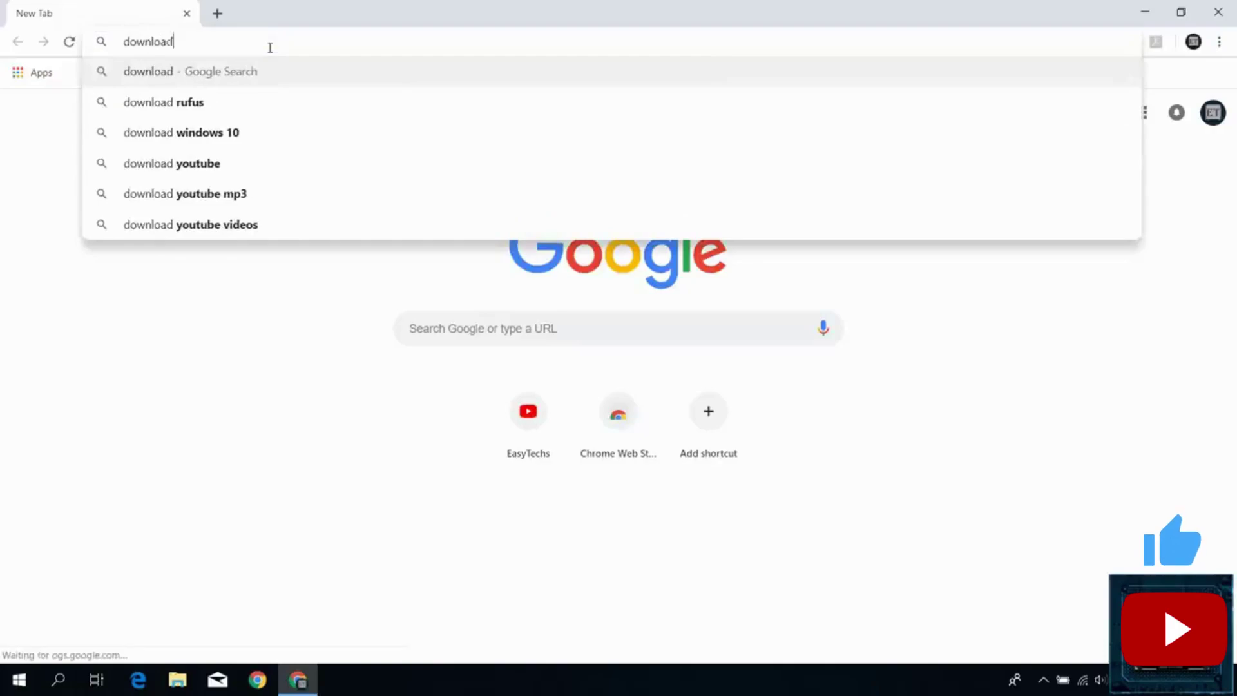
# Search the web for "download windows 10" and open Microsoft's Windows 10 disc image download page.
pyautogui.write('10')
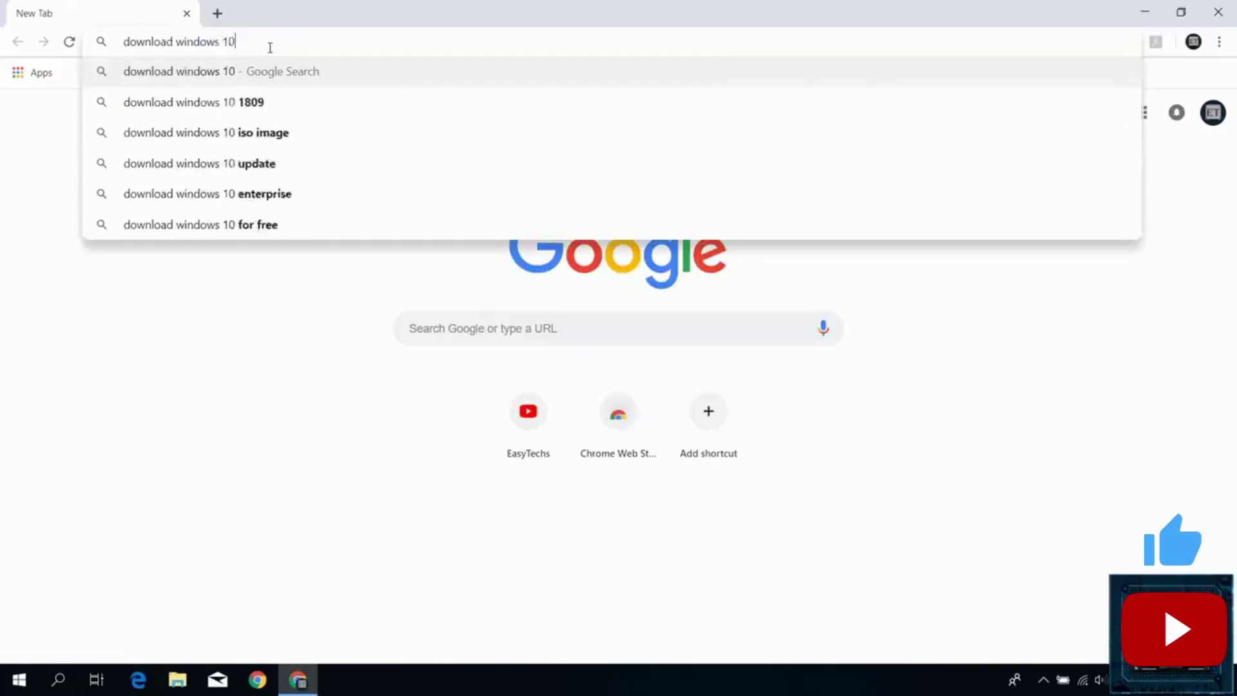
pyautogui.press('Return')
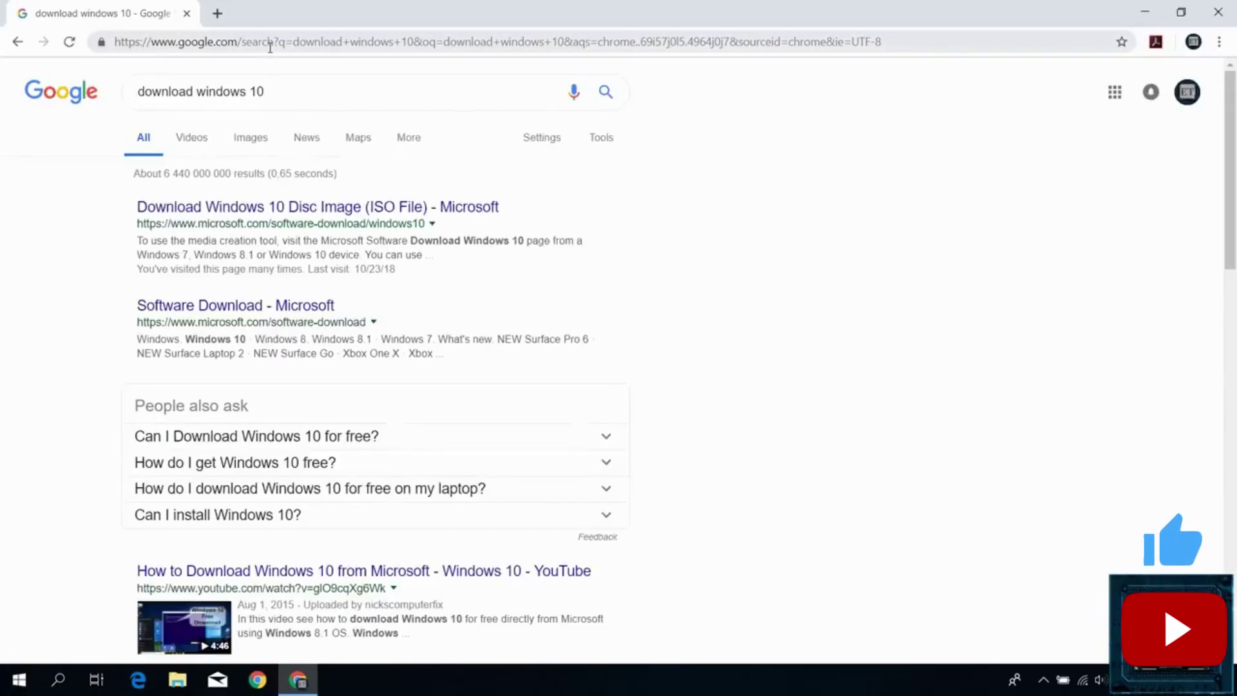
pyautogui.click(221, 207)
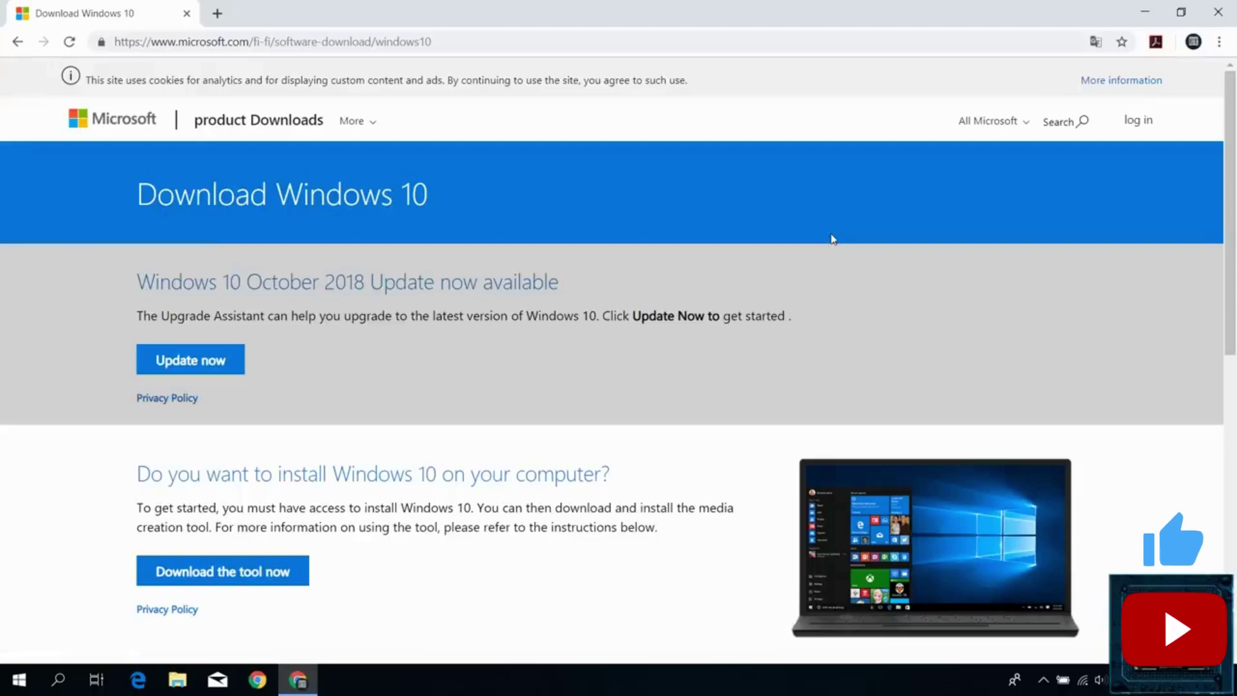
# Download and run the Windows 10 Media Creation Tool, accepting its license terms.
pyautogui.scroll(-3, 764, 323)
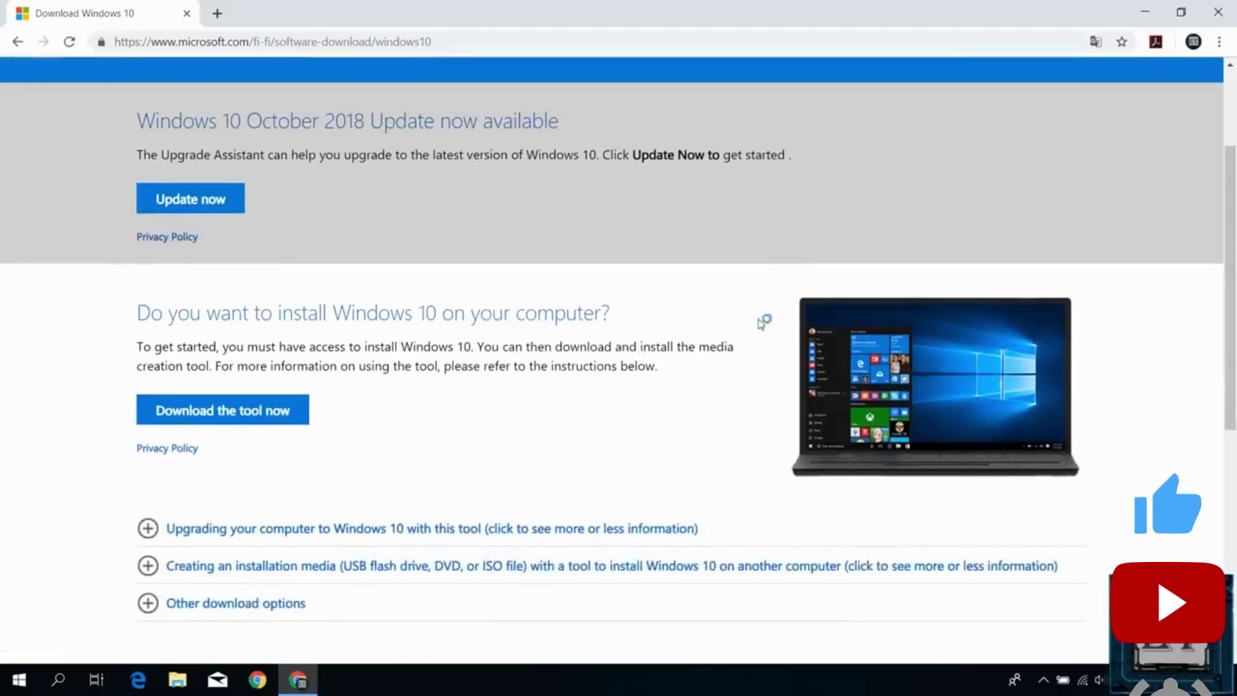
pyautogui.click(219, 420)
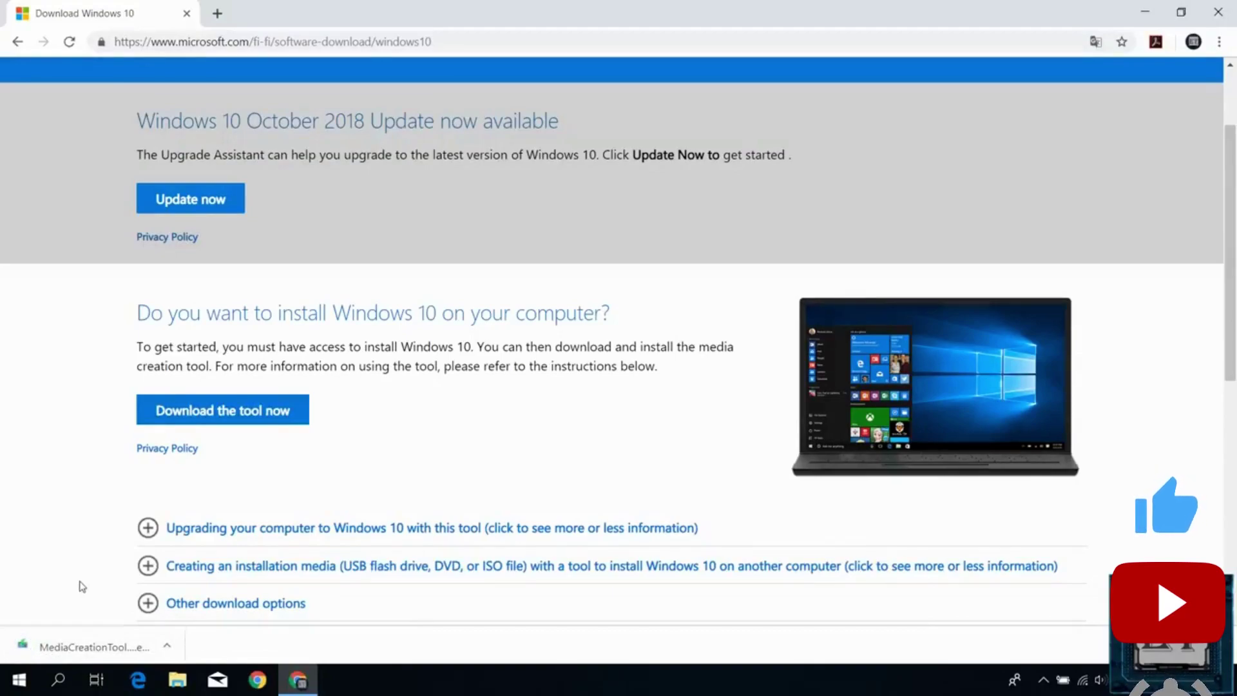
pyautogui.click(91, 650)
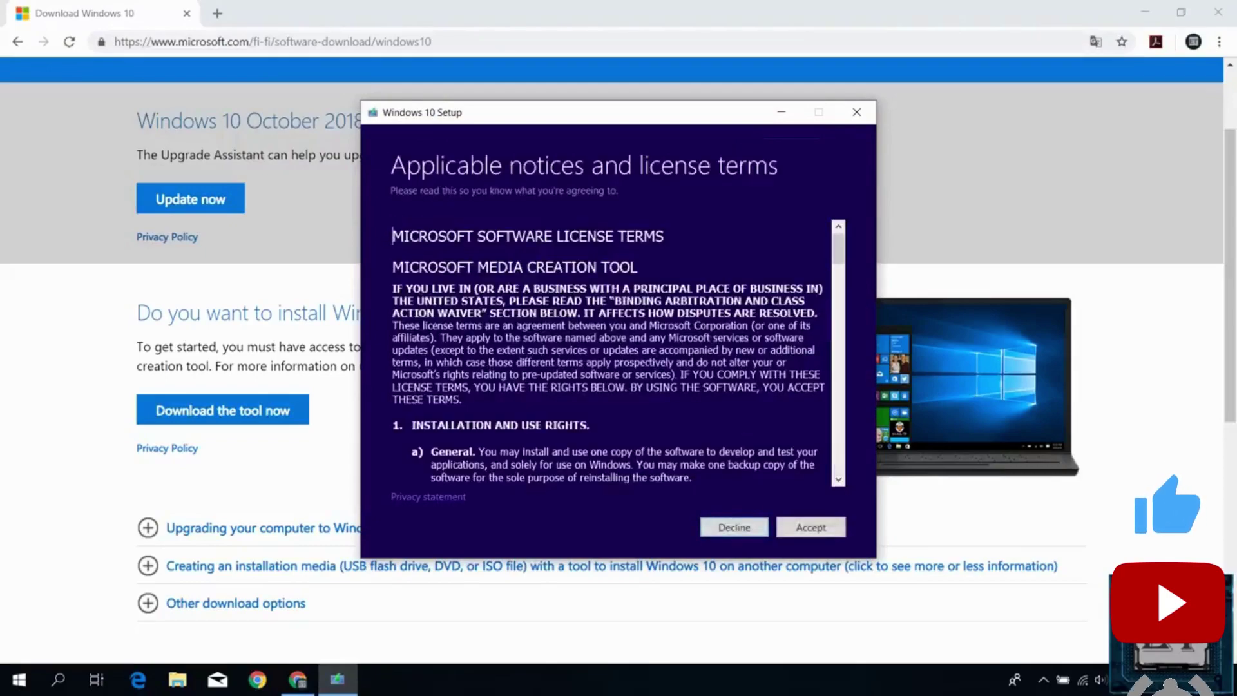
pyautogui.click(802, 529)
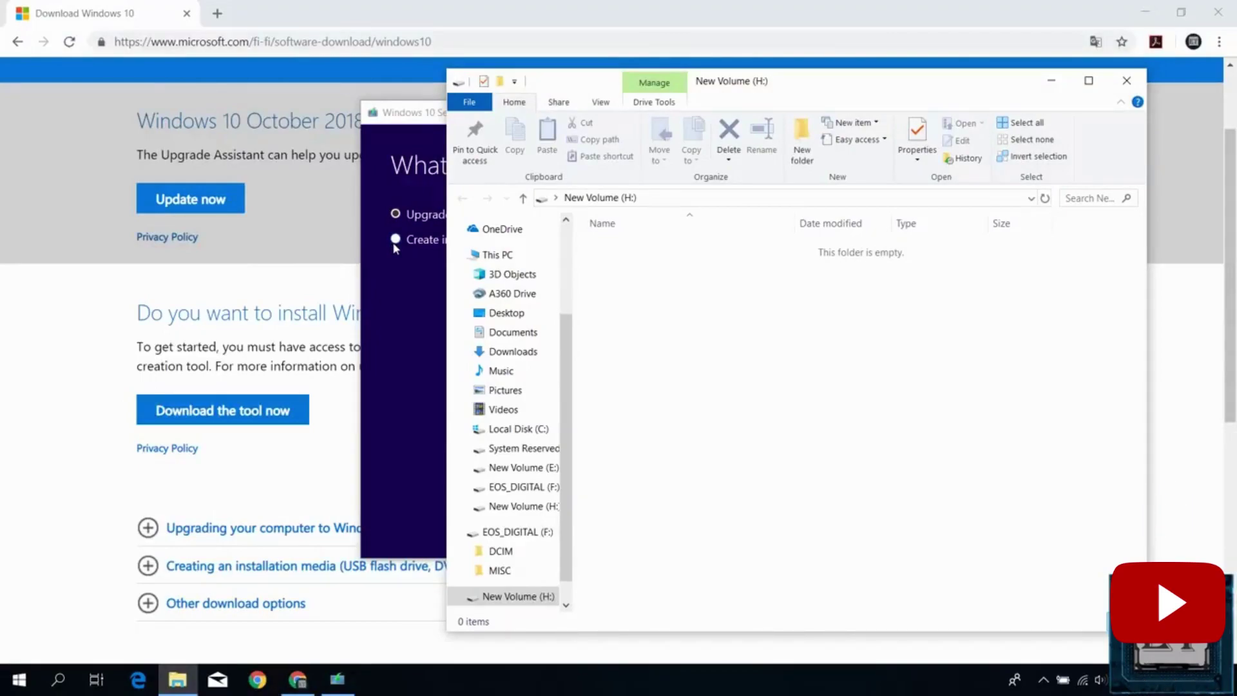
# Close the H: drive's folder window and choose to create installation media for another PC.
pyautogui.click(1127, 80)
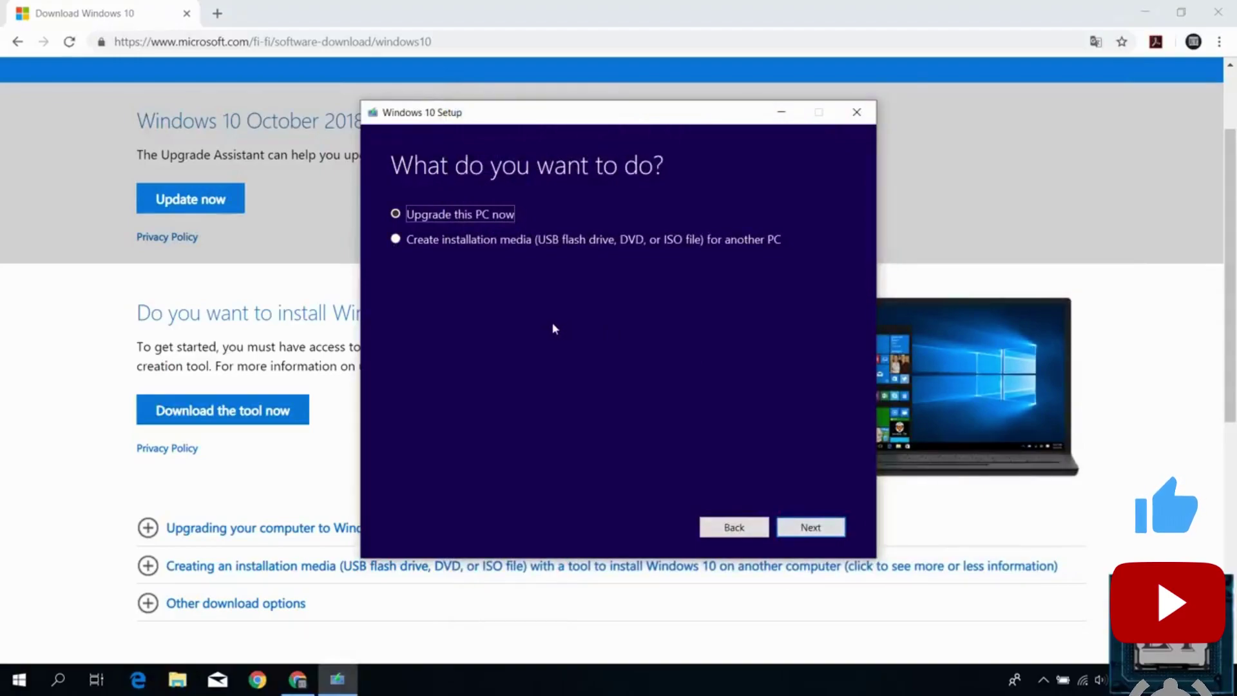
pyautogui.click(396, 240)
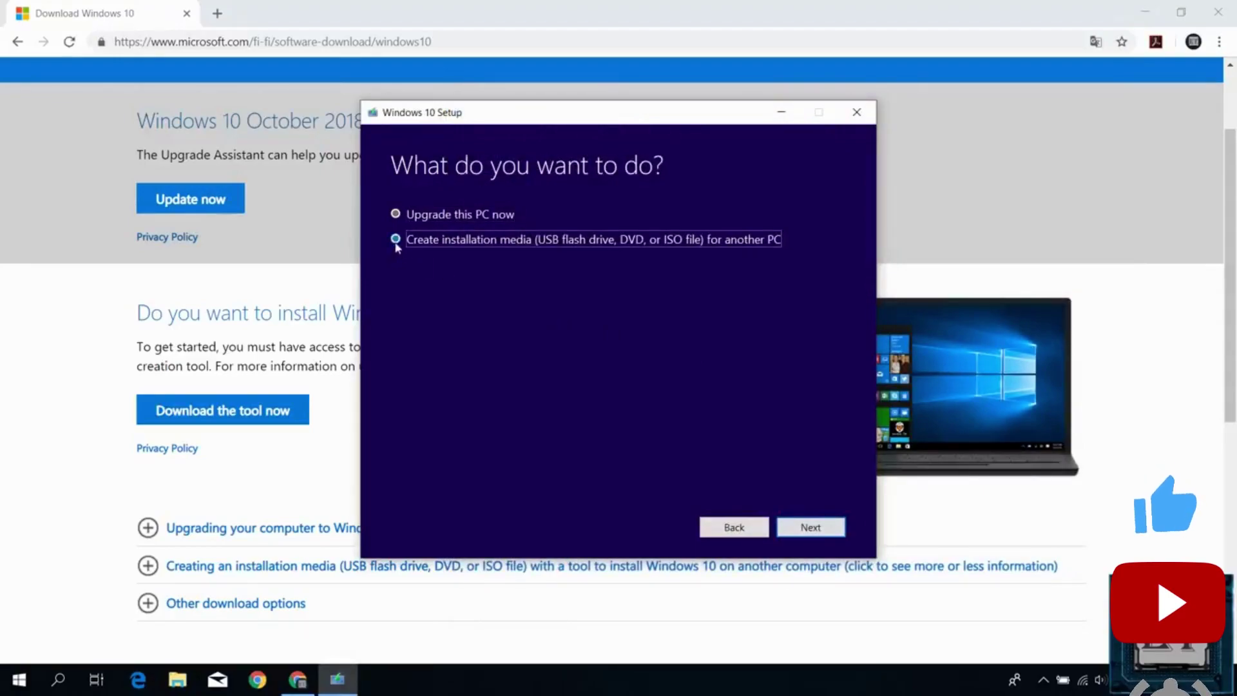
pyautogui.click(803, 529)
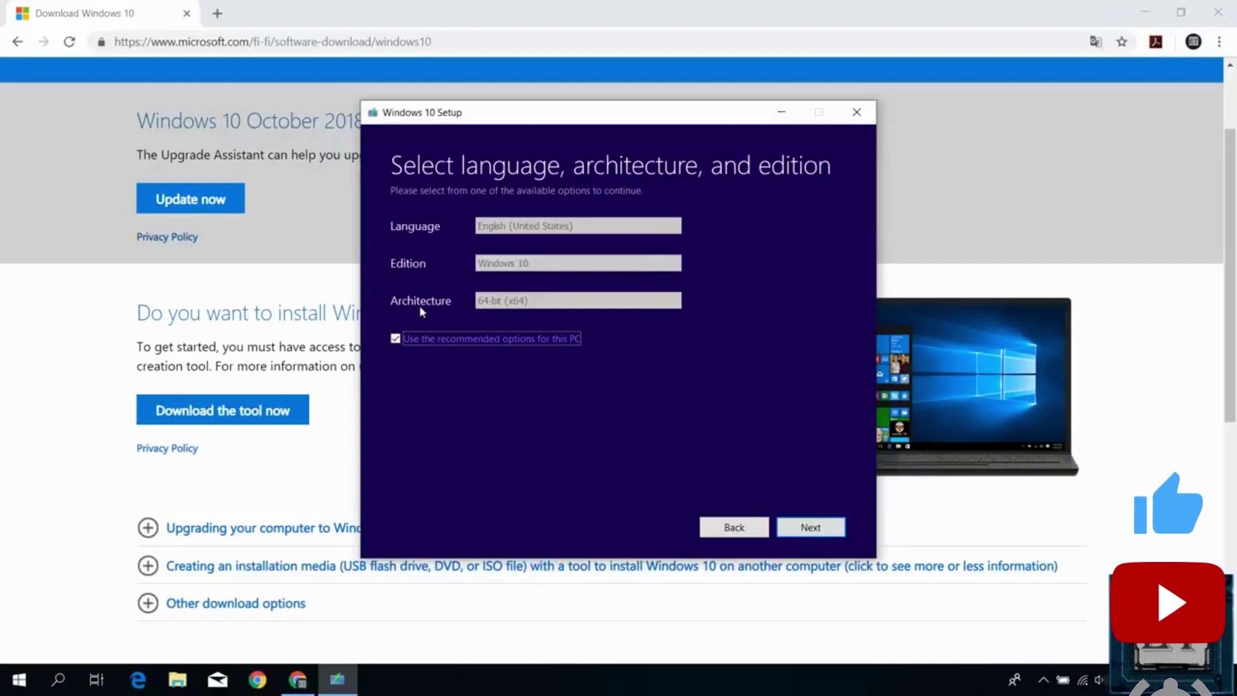
# Turn off the recommended options for this PC and set the architecture to Both.
pyautogui.click(395, 338)
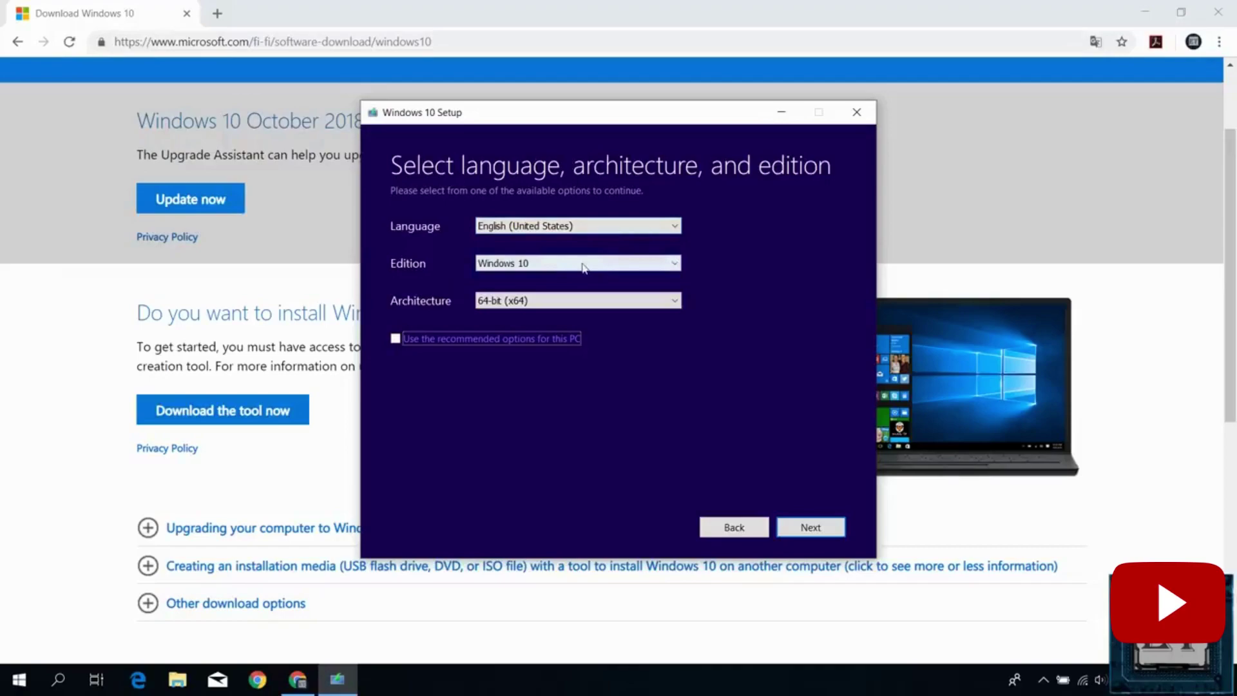
pyautogui.click(610, 302)
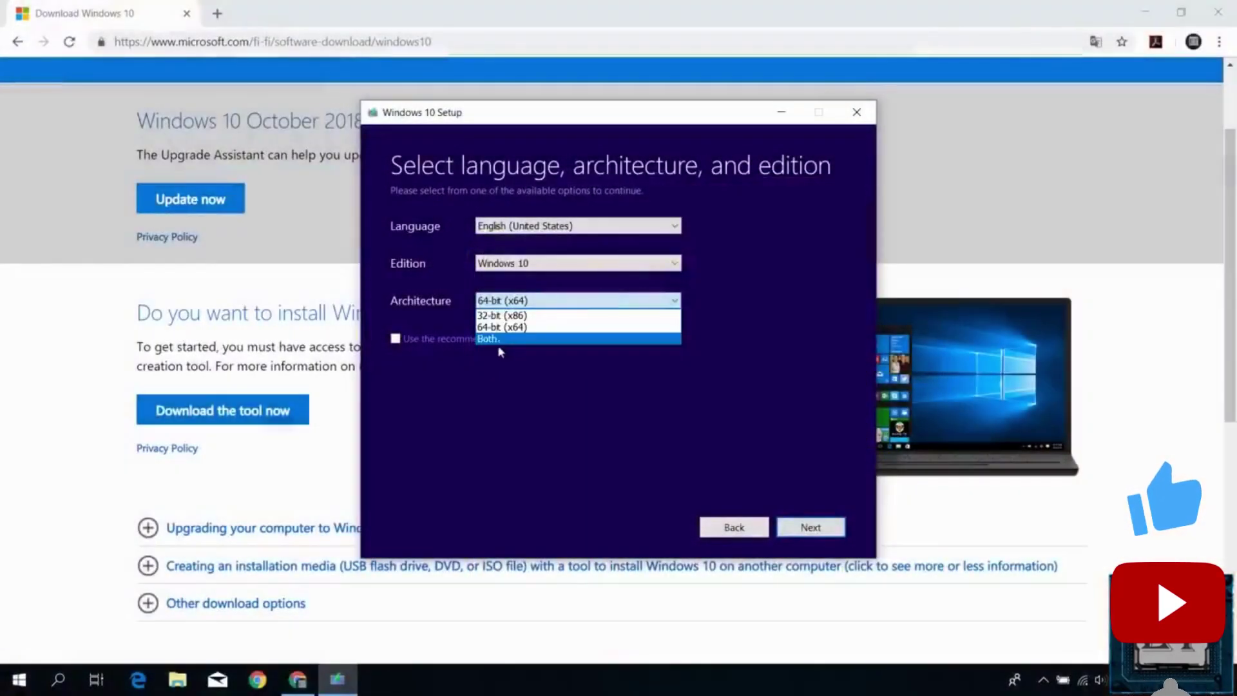
pyautogui.click(496, 339)
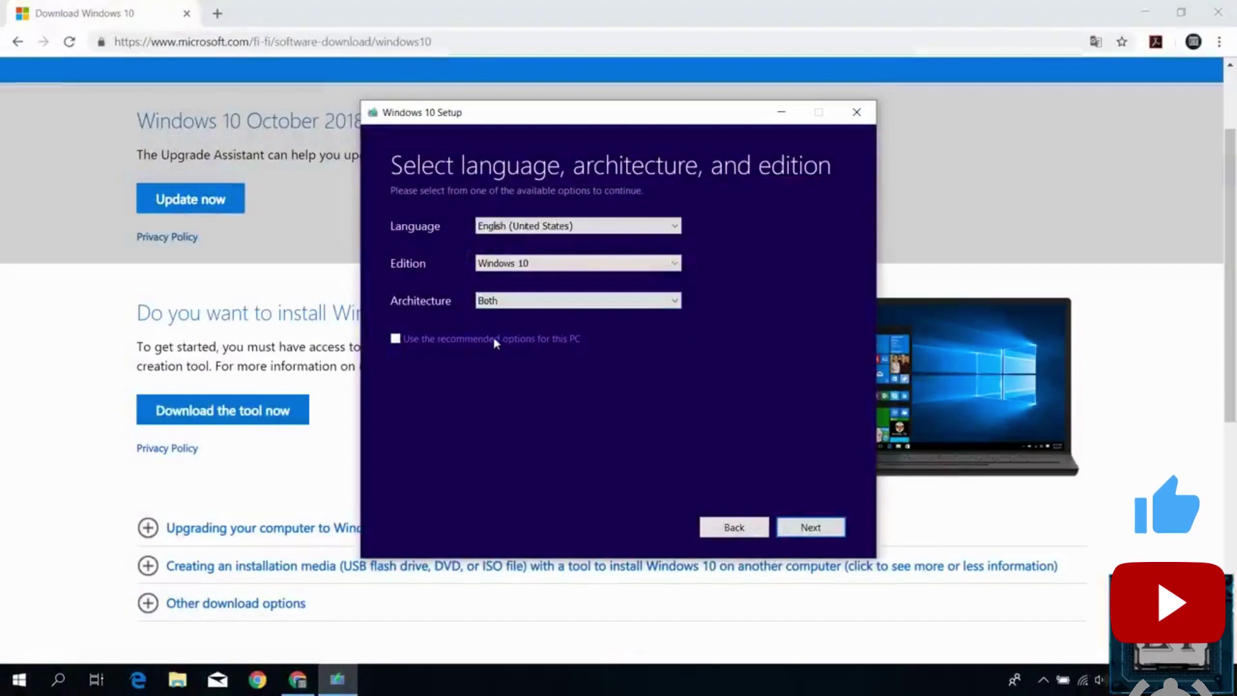
pyautogui.click(799, 529)
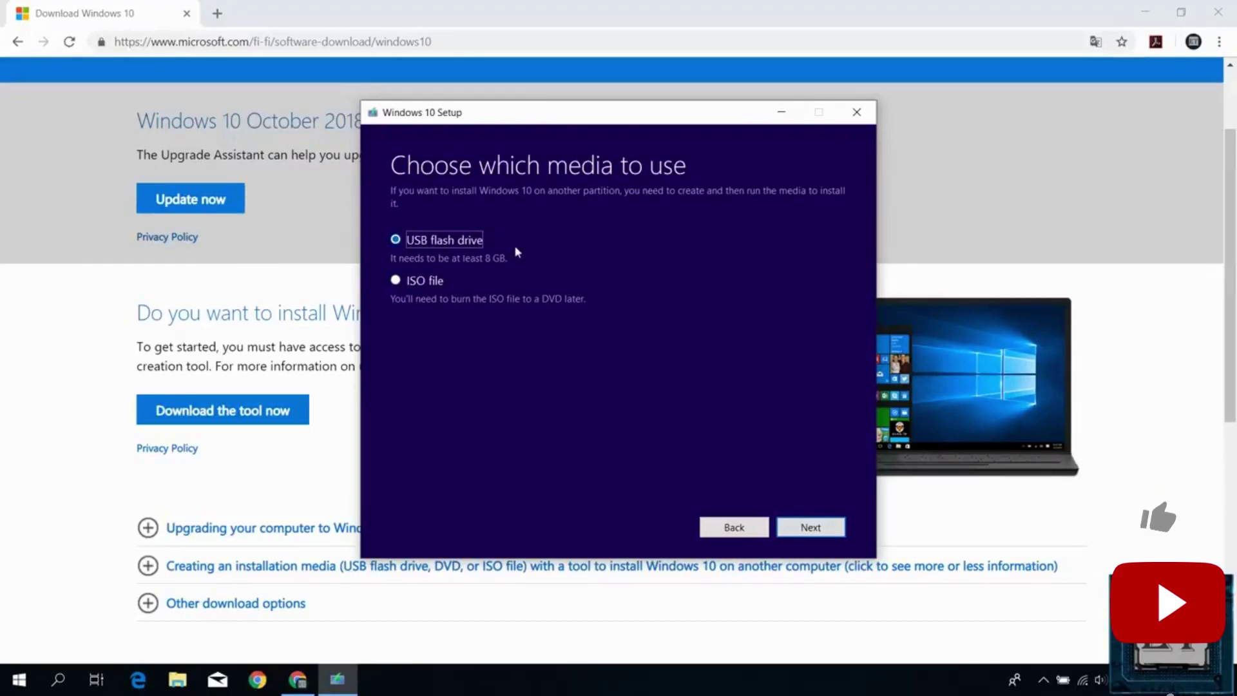
# Choose USB flash drive as the media, check the drives in File Explorer, and create the media on H: (New Volume).
pyautogui.click(811, 527)
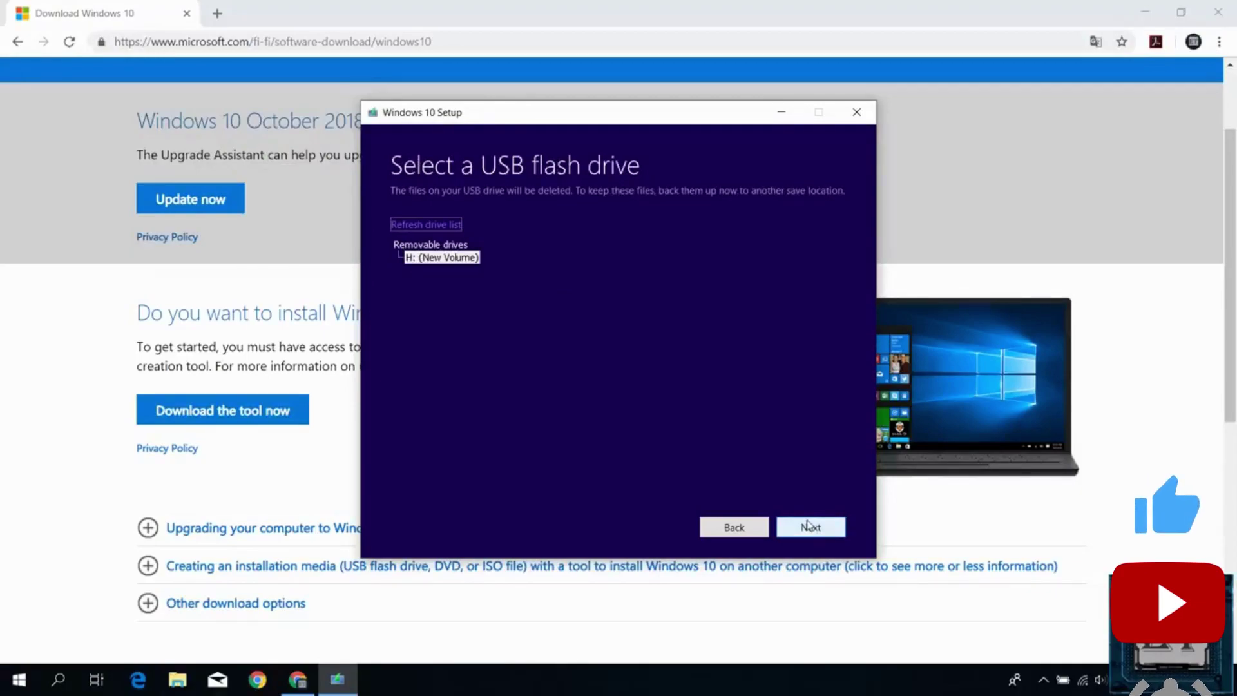
pyautogui.press('super+e')
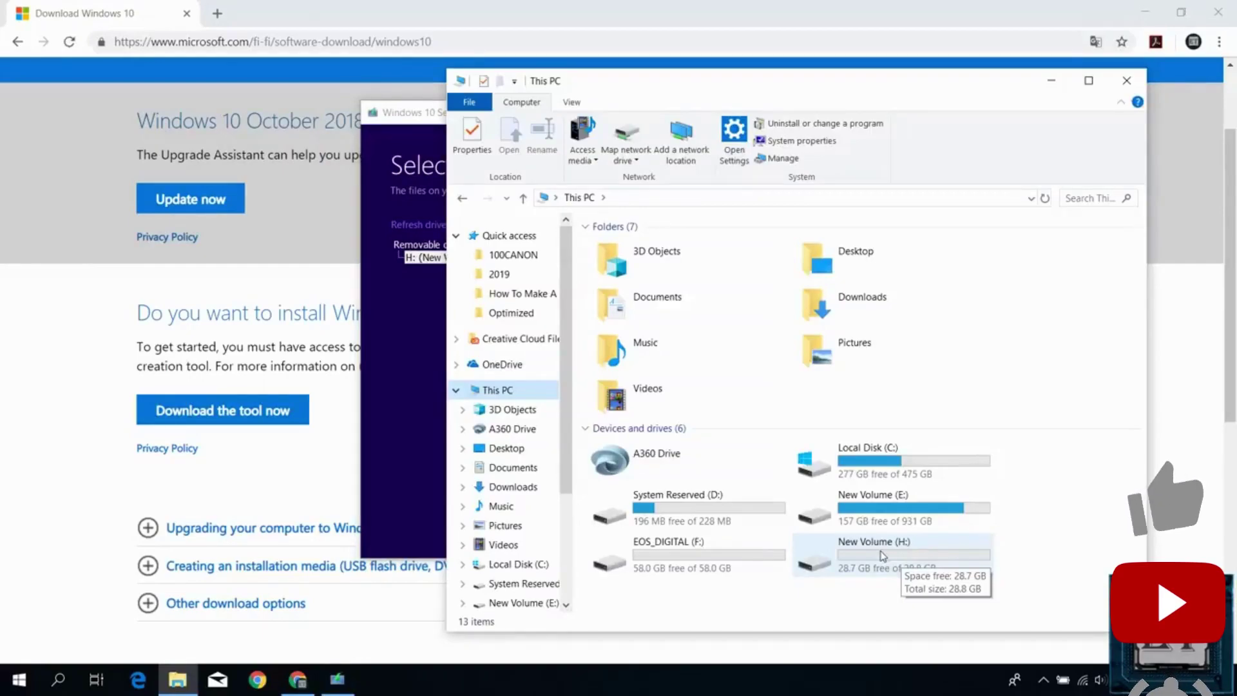
pyautogui.click(411, 263)
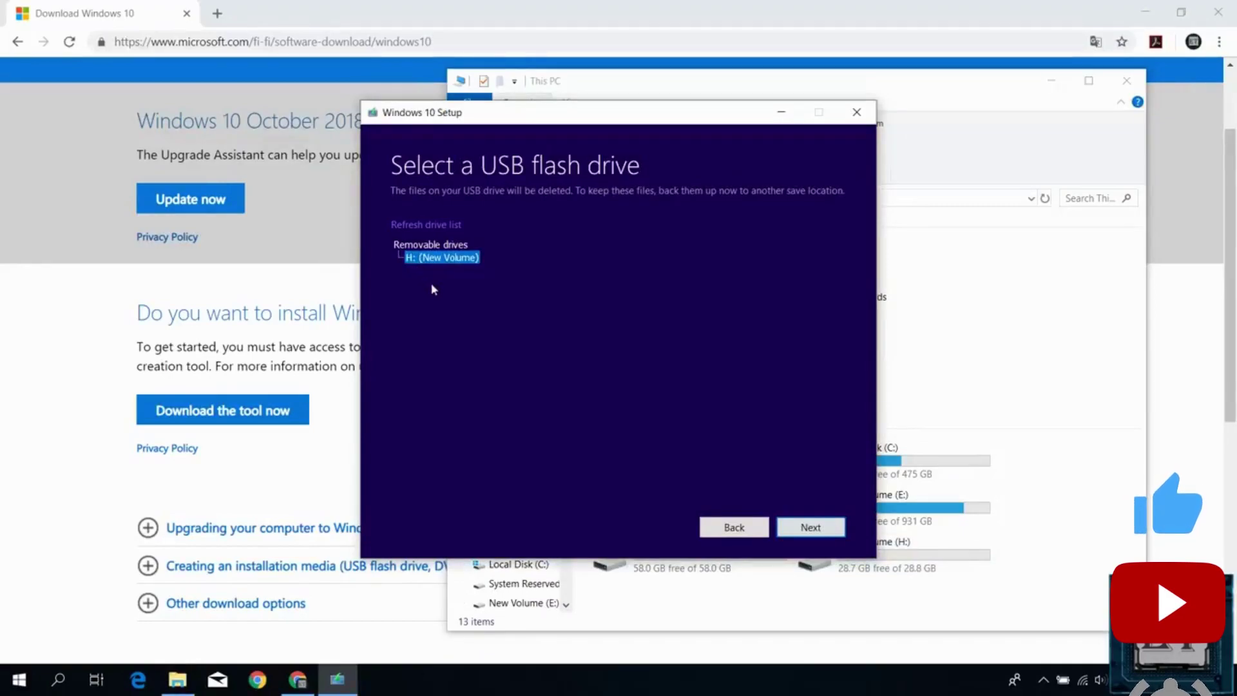
pyautogui.click(810, 529)
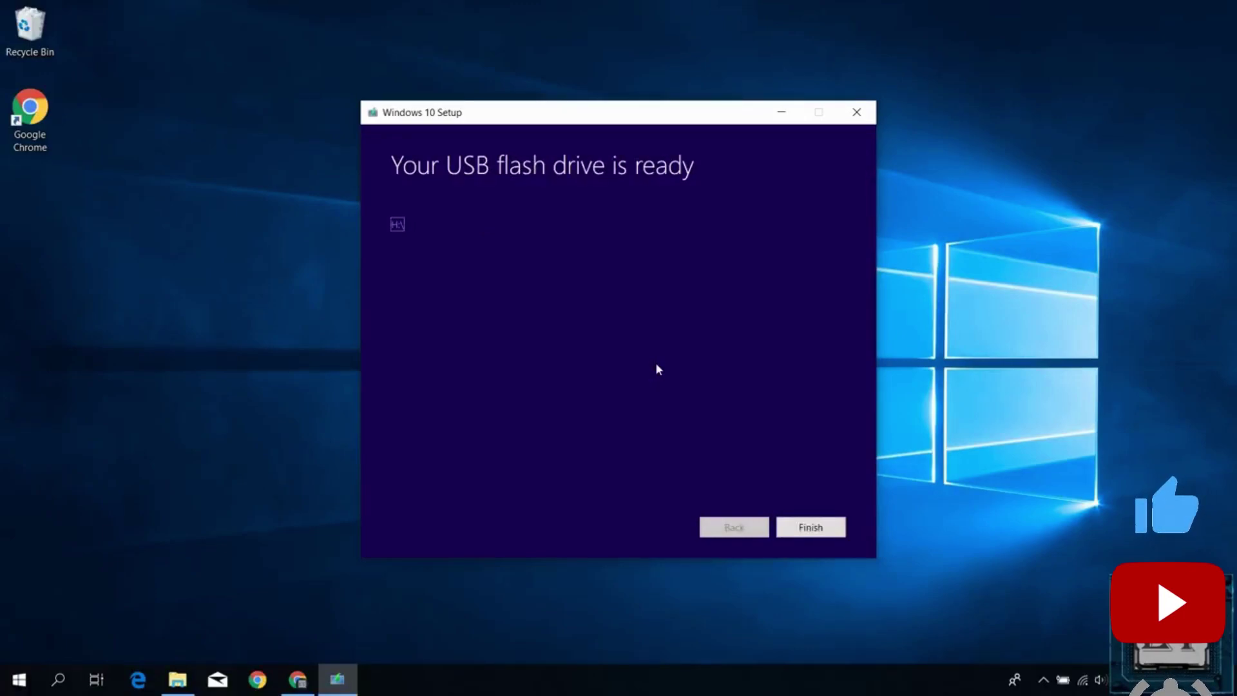
# Finish Windows 10 Setup and open the ESD-USB (H:) drive in File Explorer.
pyautogui.click(817, 533)
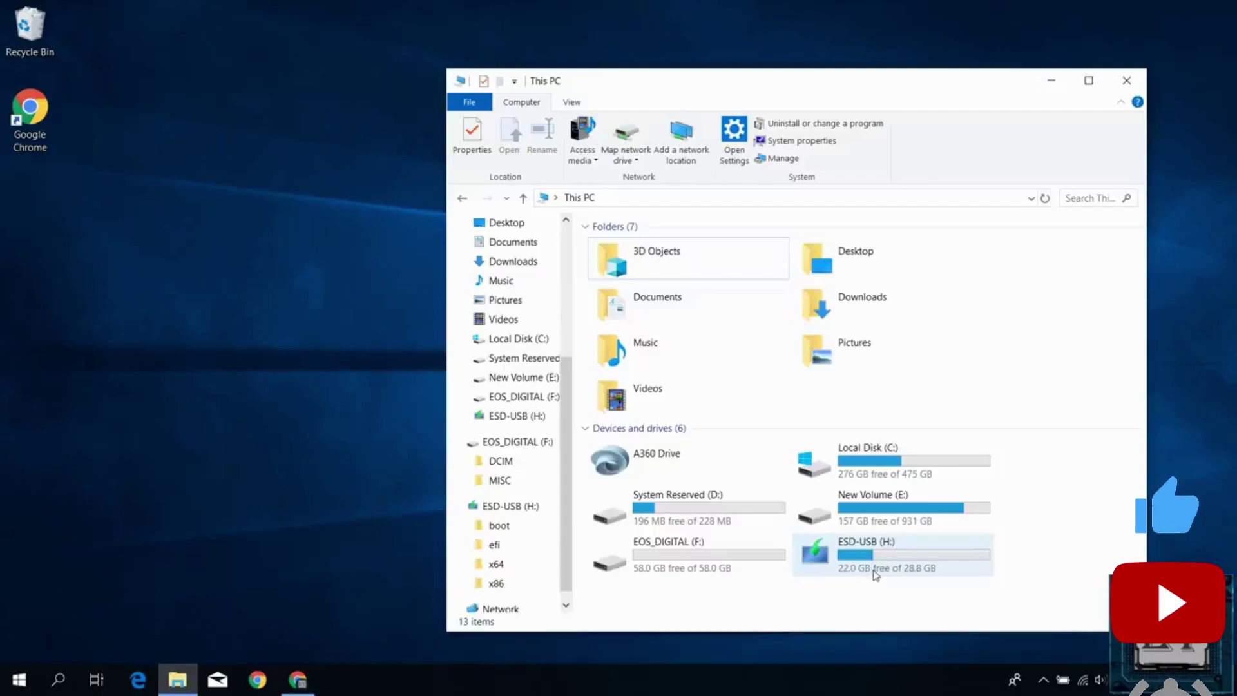
pyautogui.doubleClick(875, 573)
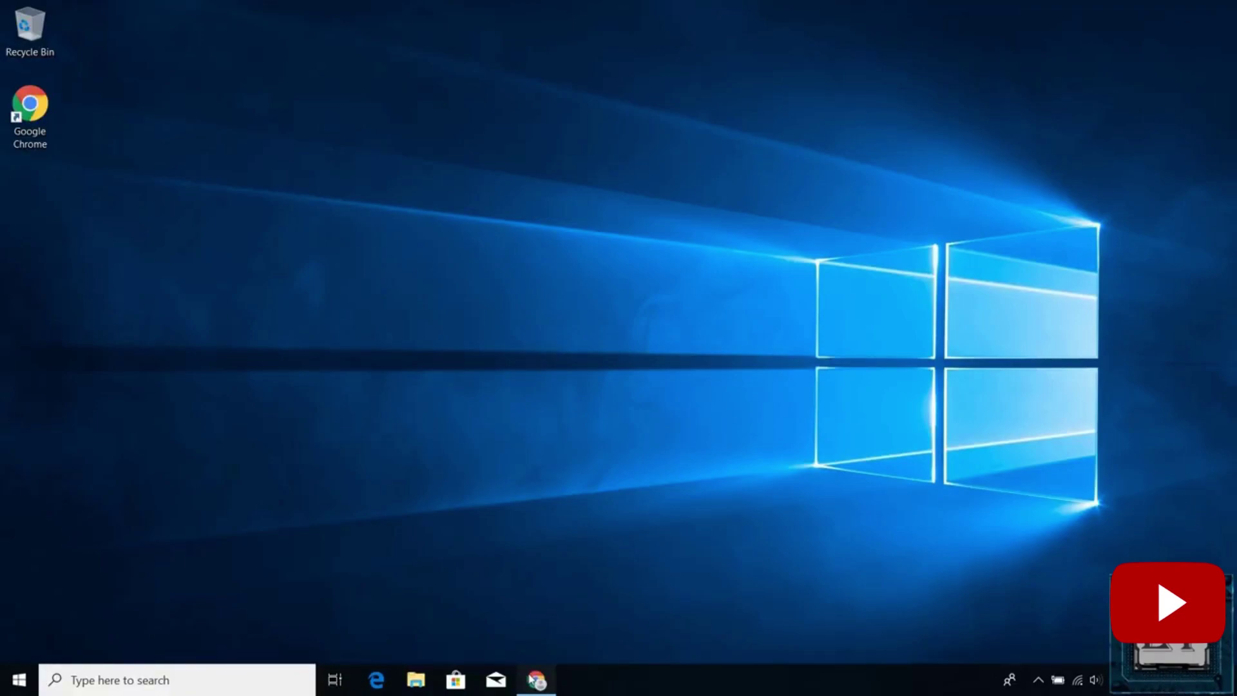
# Switch to Chrome, download and run the Media Creation Tool again, and accept its license terms.
pyautogui.click(535, 680)
pyautogui.click(193, 528)
pyautogui.click(97, 649)
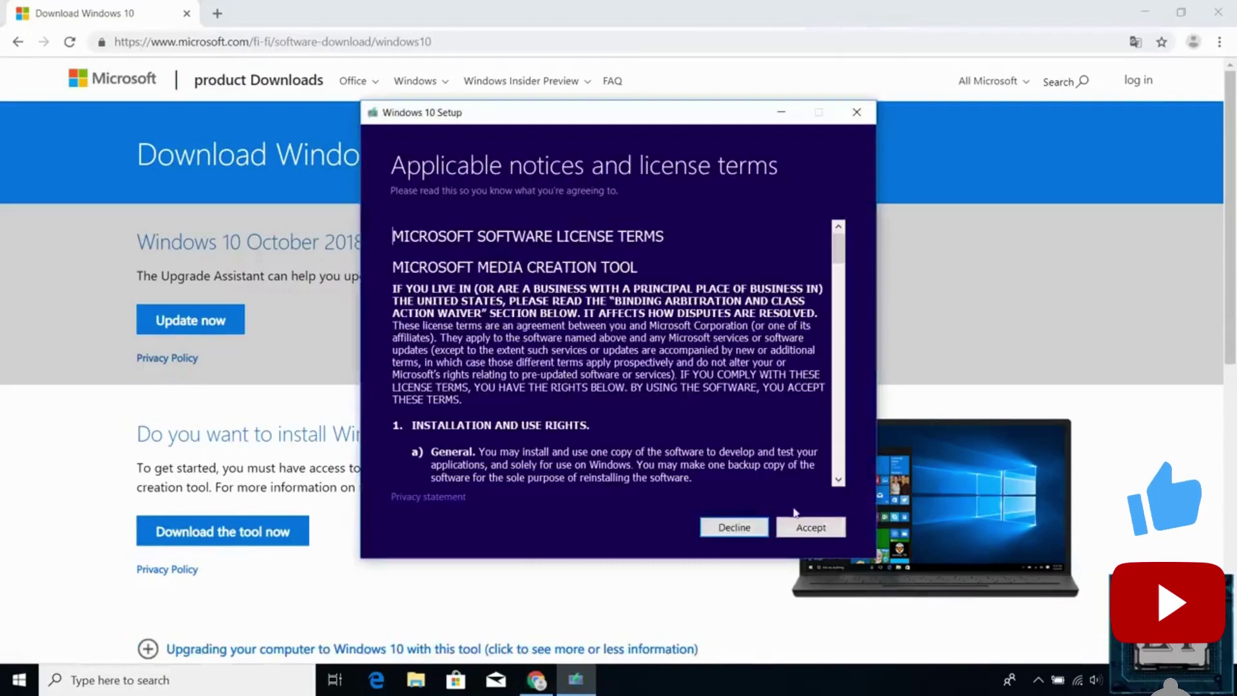
pyautogui.click(806, 525)
# Choose installation media for another PC, turning off the recommended options and setting the architecture to Both.
pyautogui.click(396, 240)
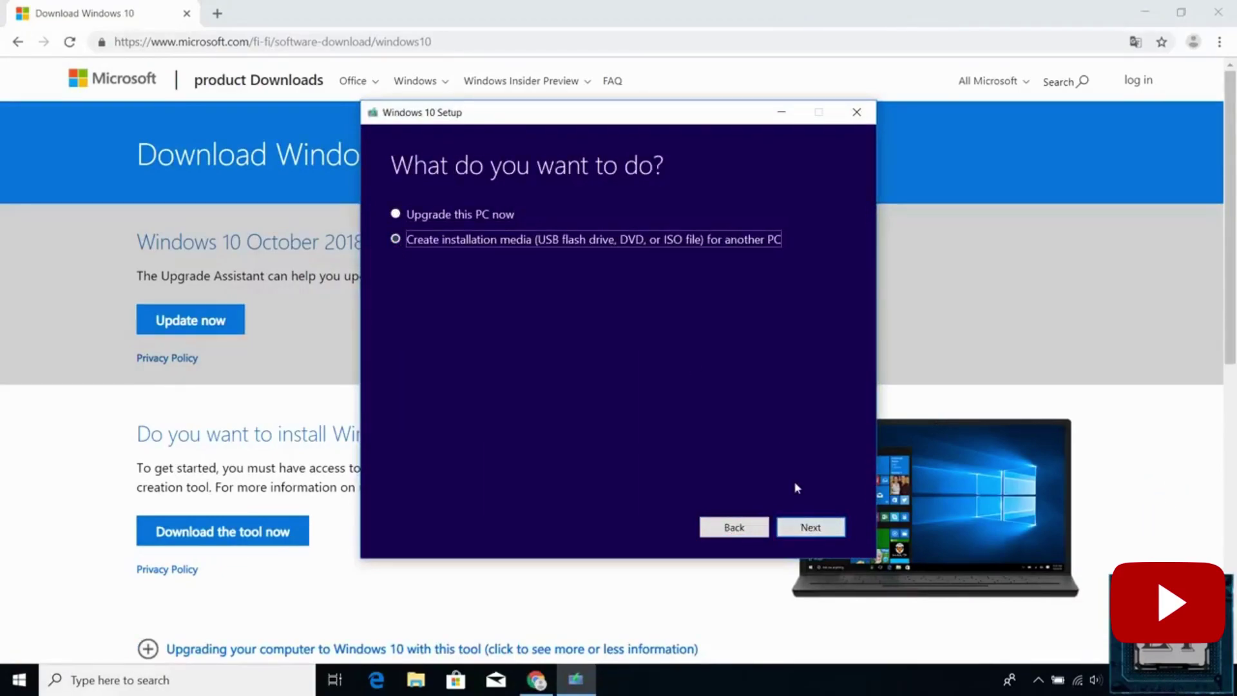
pyautogui.click(815, 534)
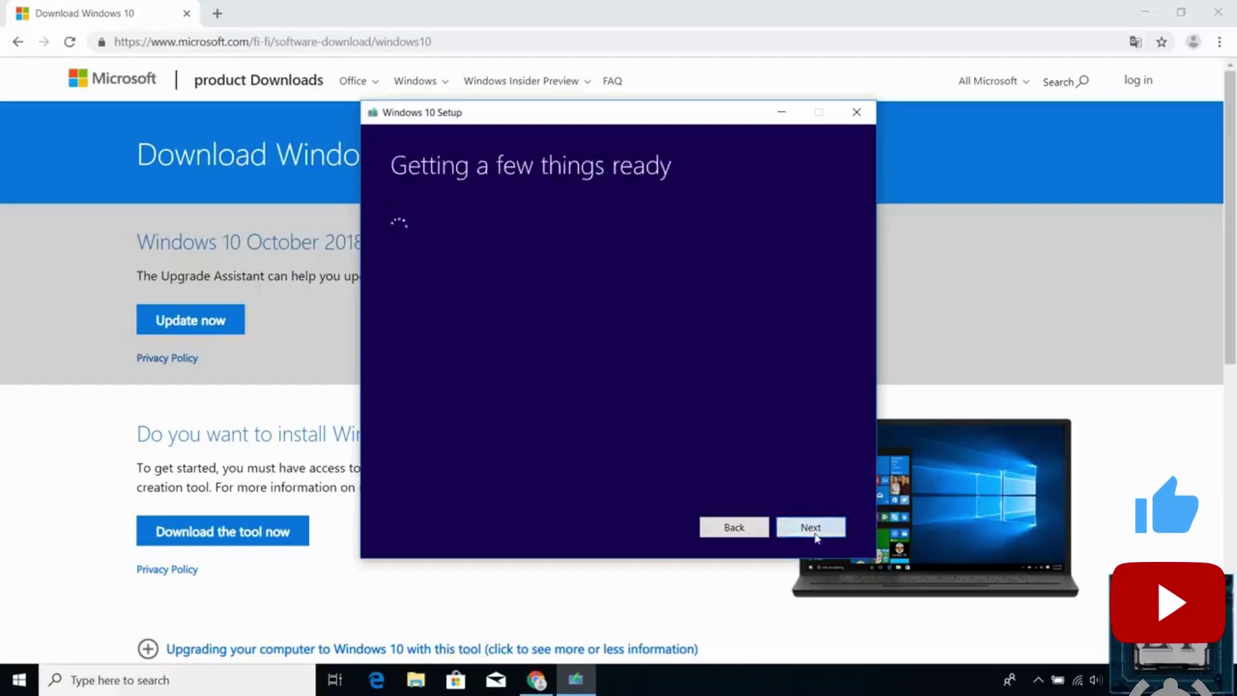
pyautogui.click(395, 338)
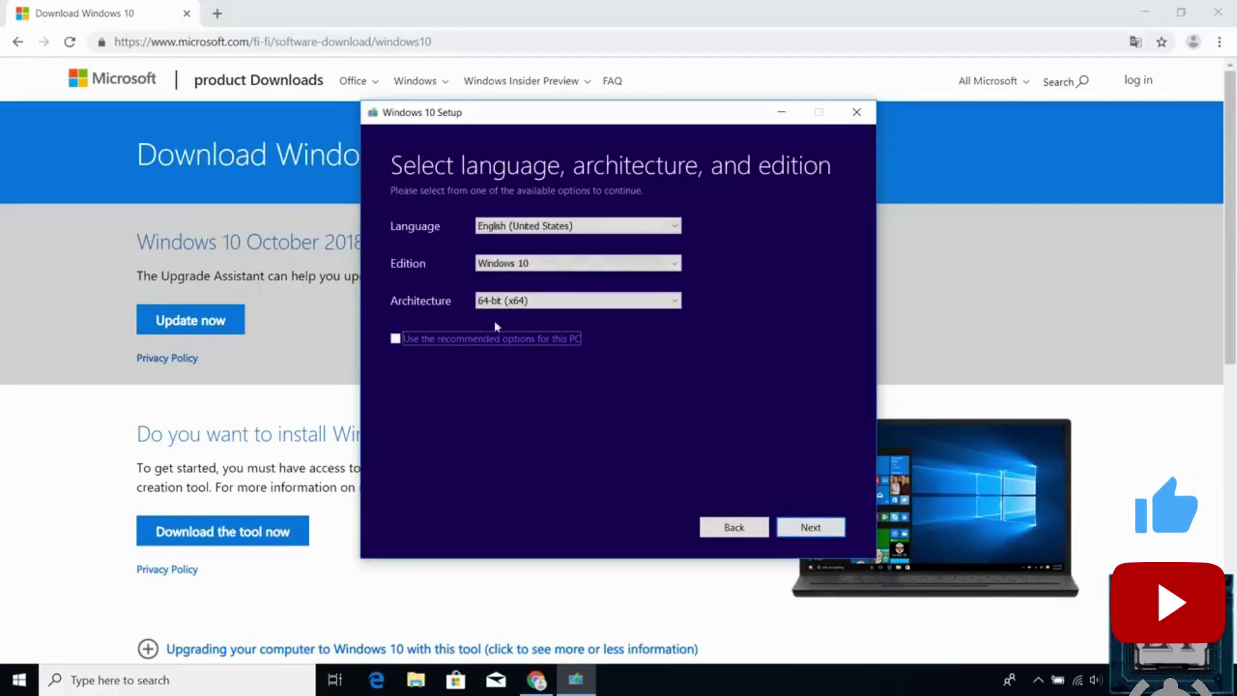
pyautogui.click(514, 303)
pyautogui.click(513, 335)
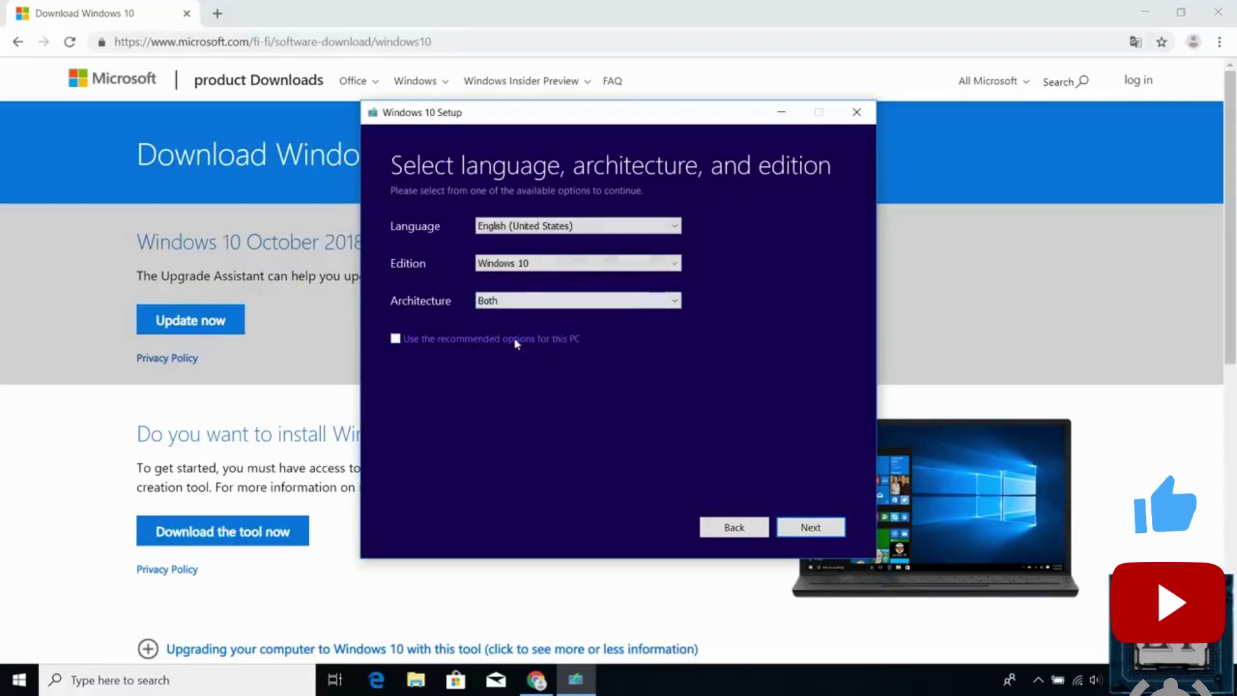
pyautogui.click(795, 529)
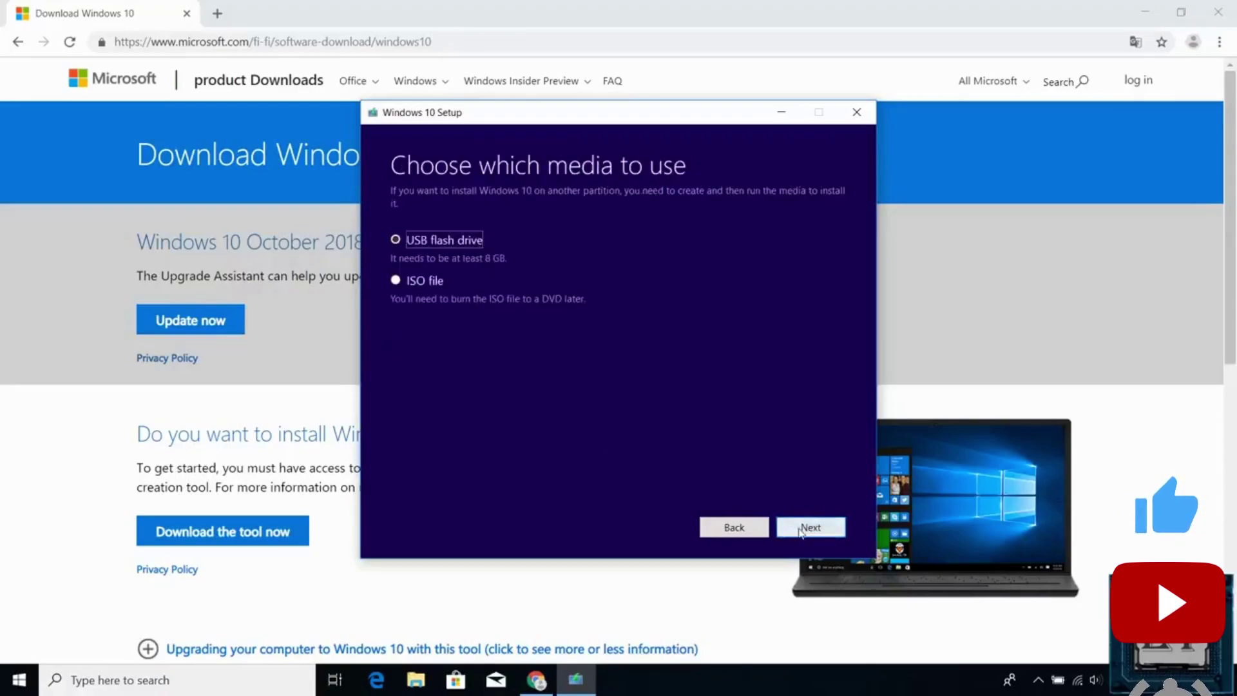
# Create the media as an ISO file named Windows on the Desktop, finish the setup and show the desktop.
pyautogui.click(417, 282)
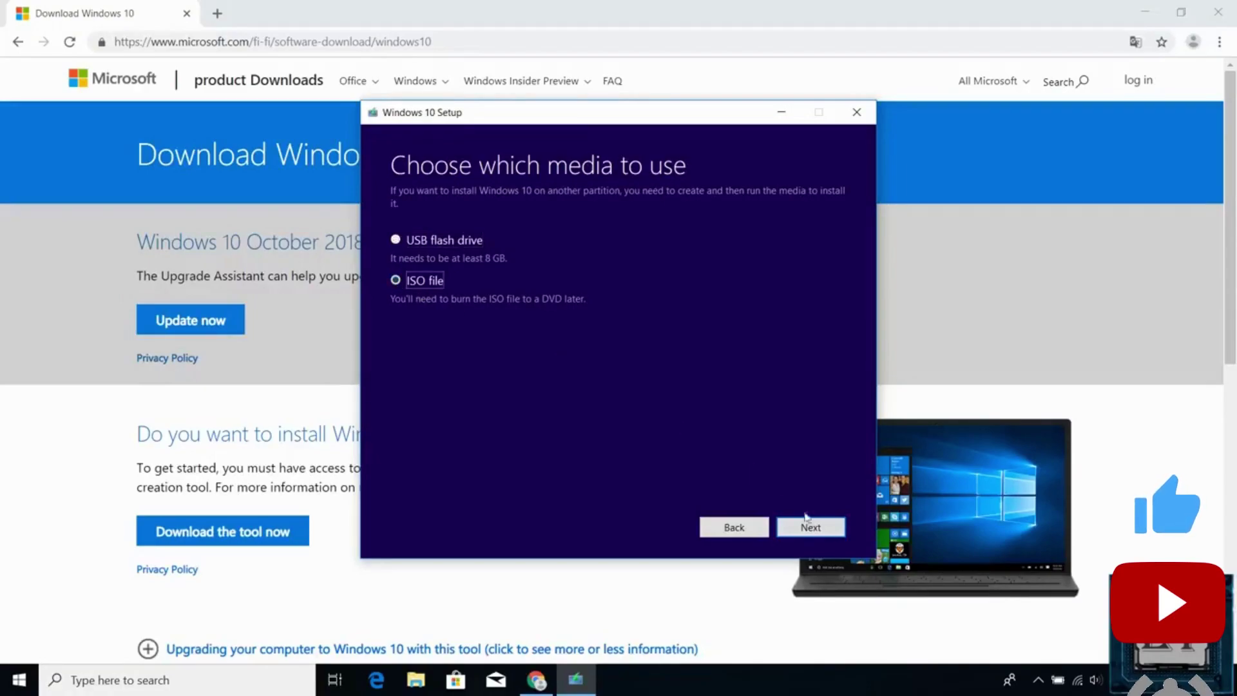
pyautogui.click(809, 526)
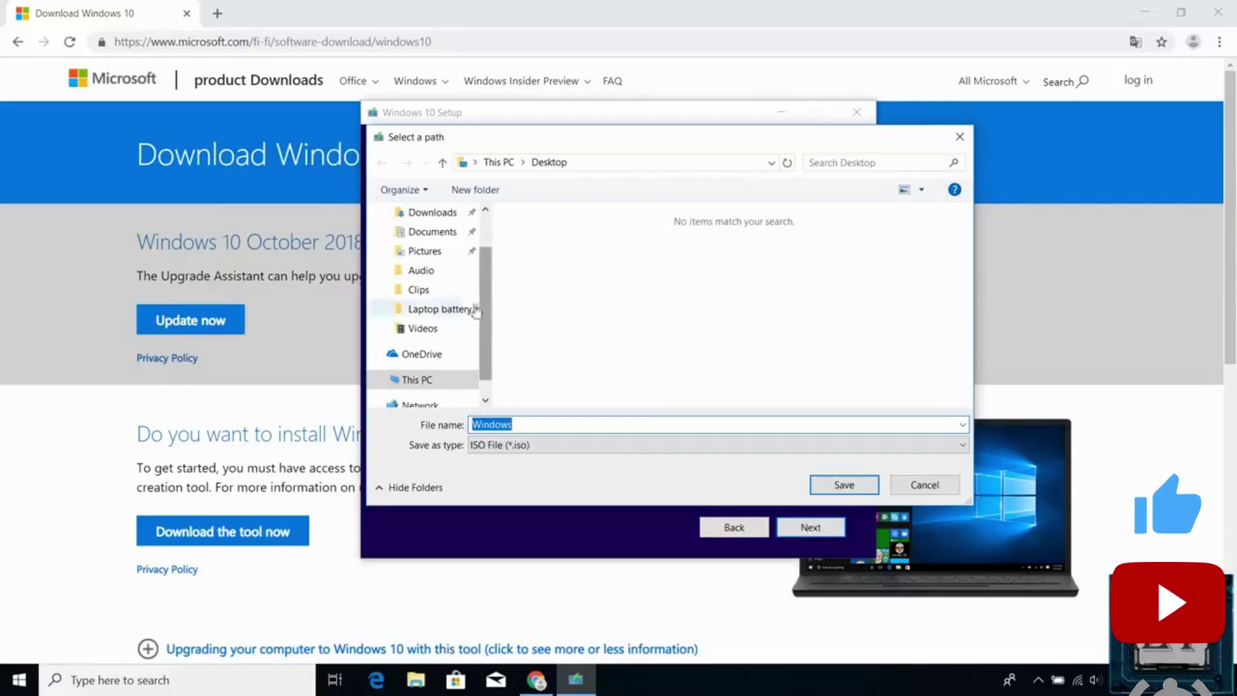
pyautogui.scroll(1, 427, 365)
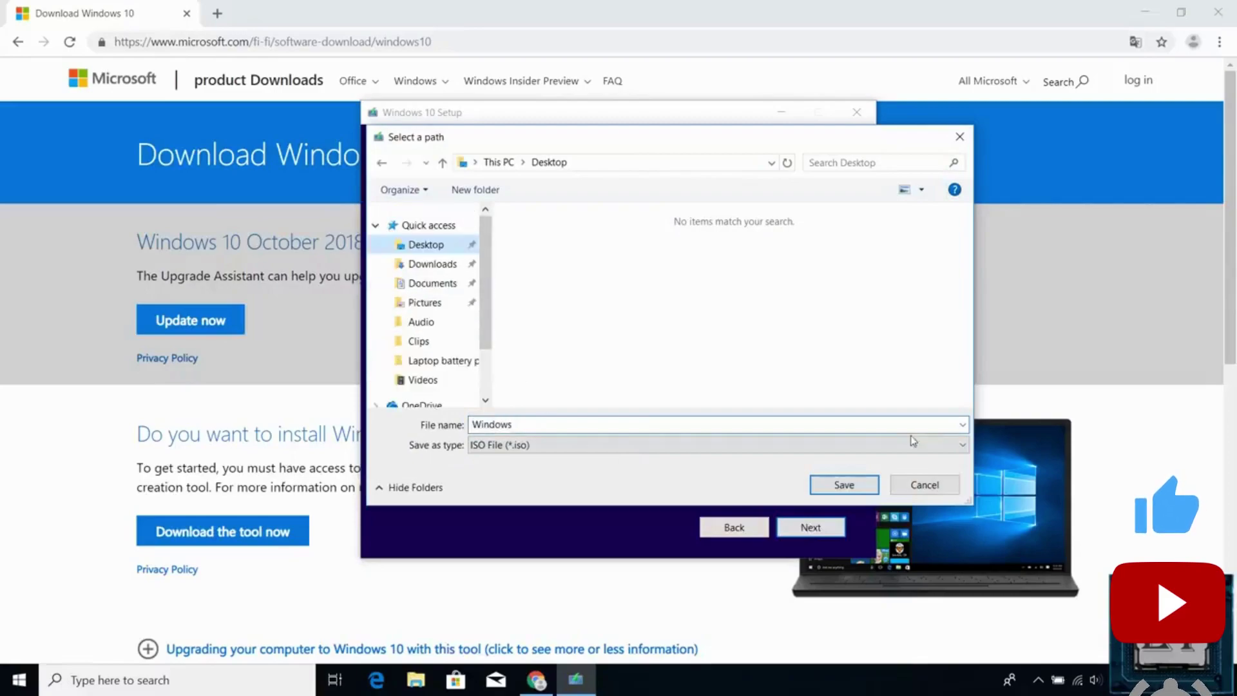
pyautogui.click(849, 489)
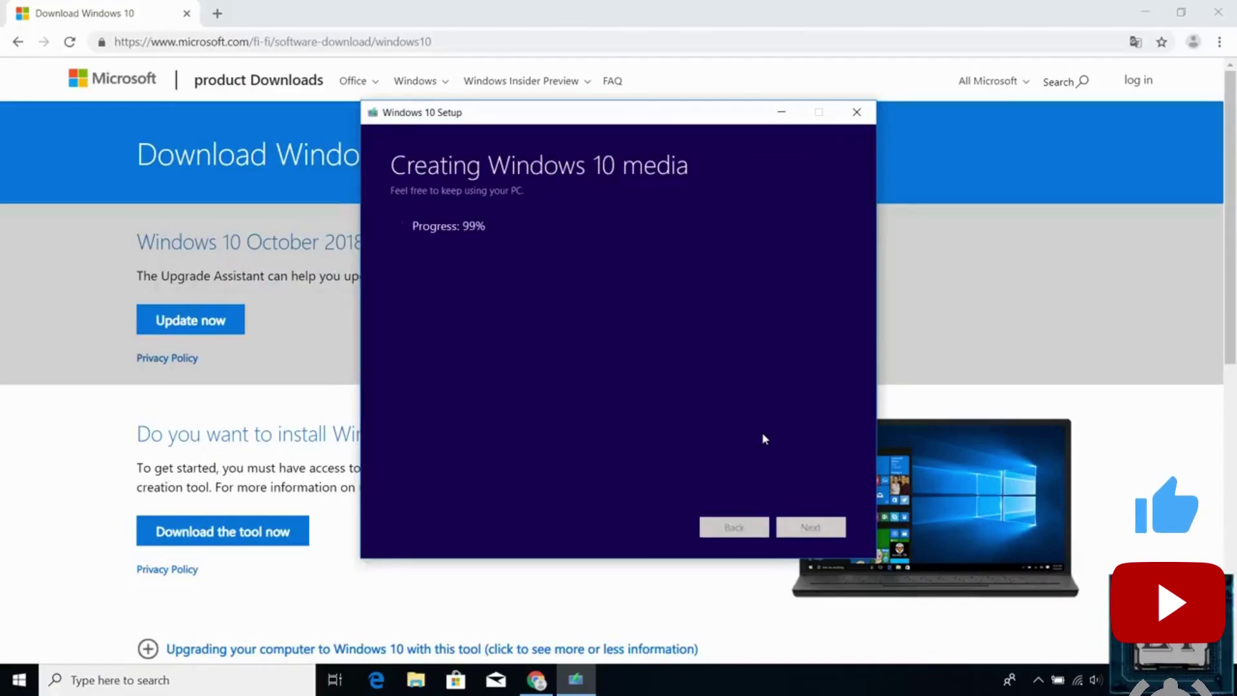
pyautogui.click(802, 528)
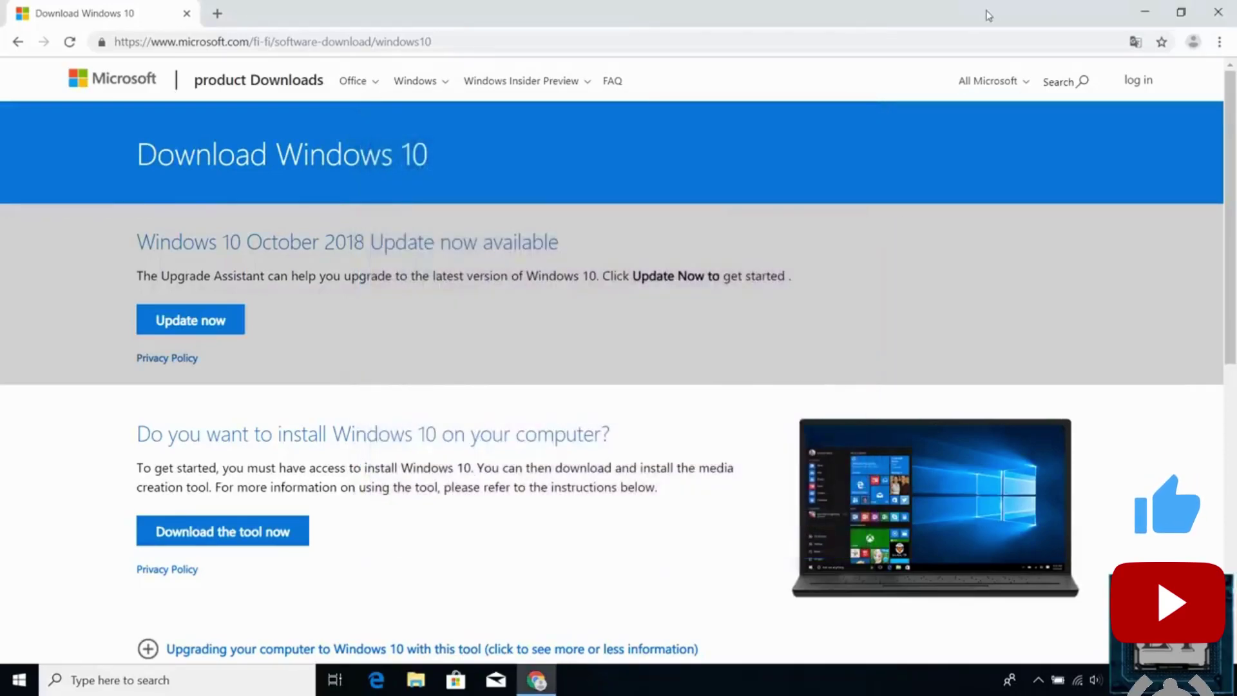
pyautogui.click(1139, 8)
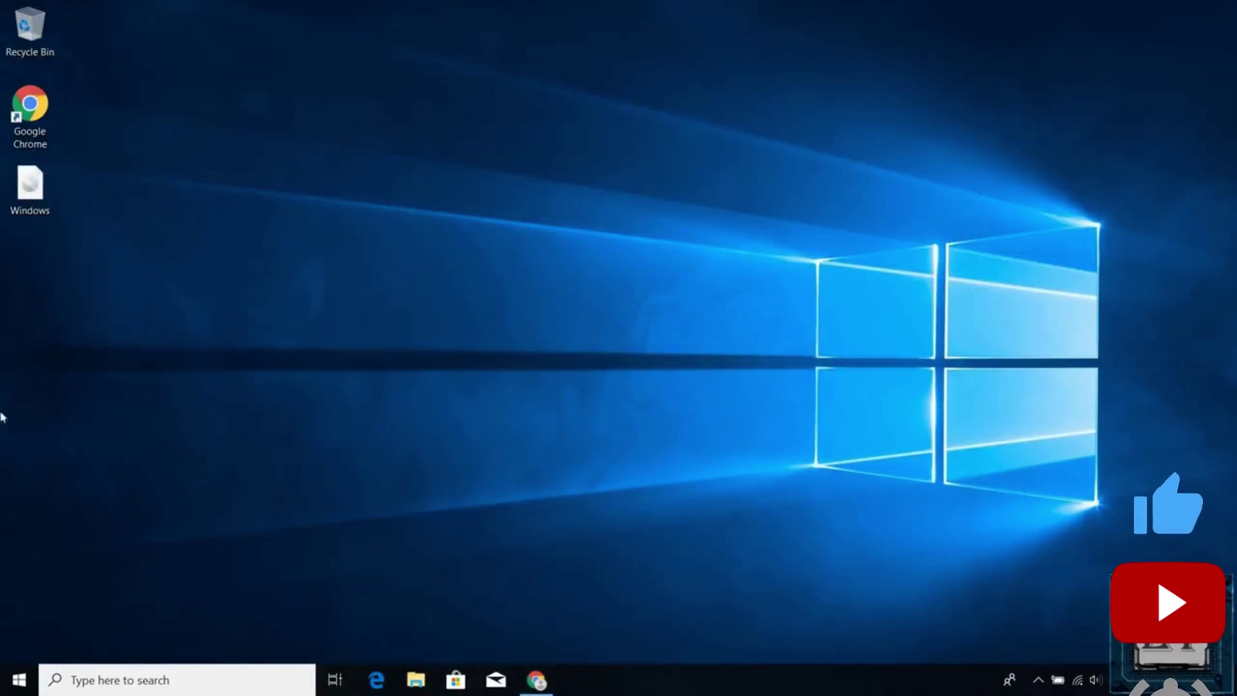
# Switch to Chrome, search Google for rufus in a new tab and open the rufus.ie website.
pyautogui.click(536, 680)
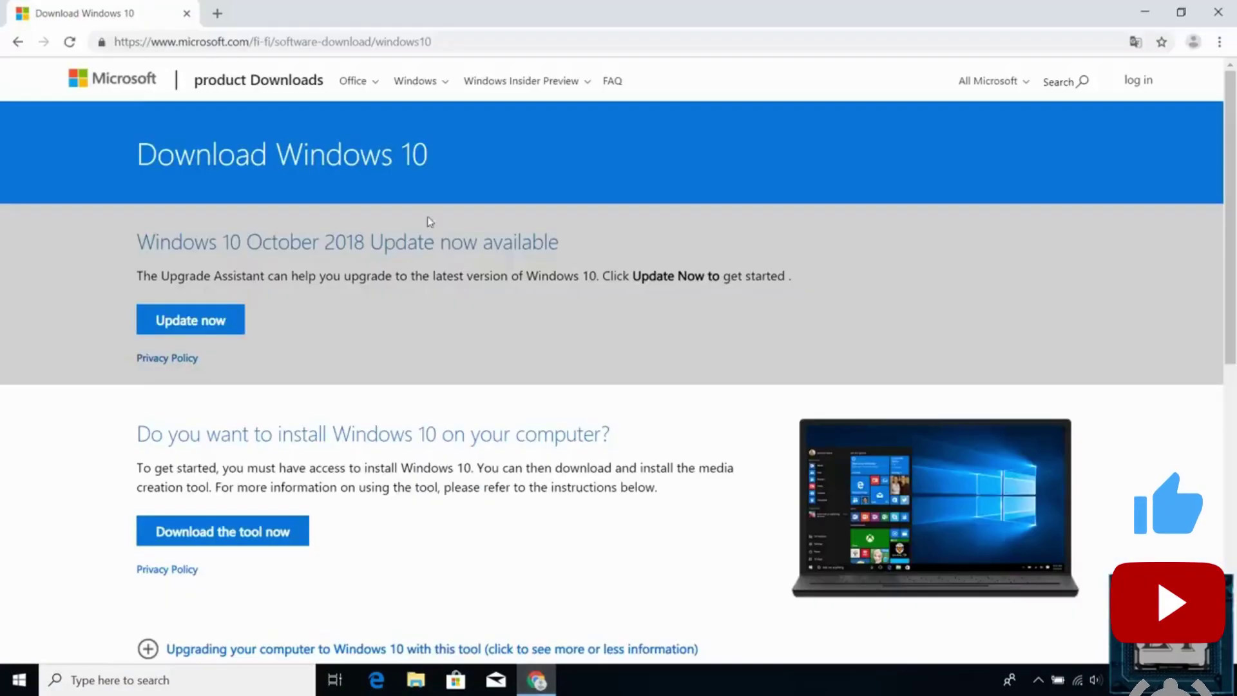
pyautogui.click(219, 17)
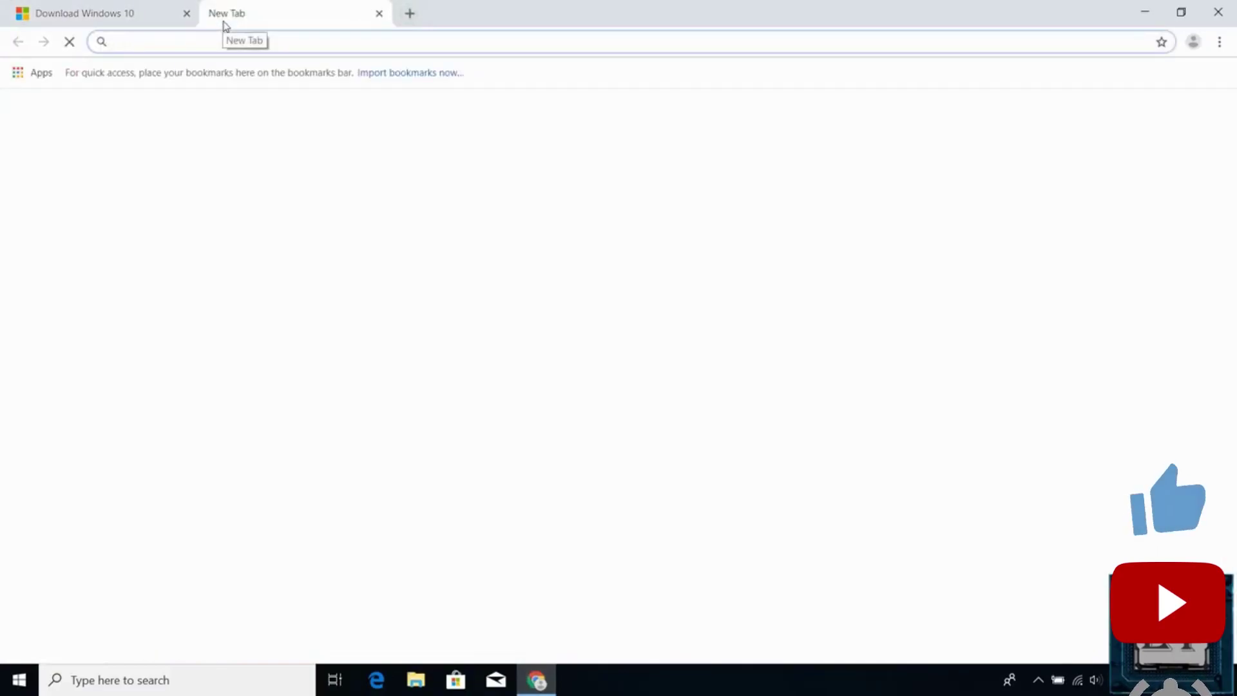
pyautogui.write('rufus')
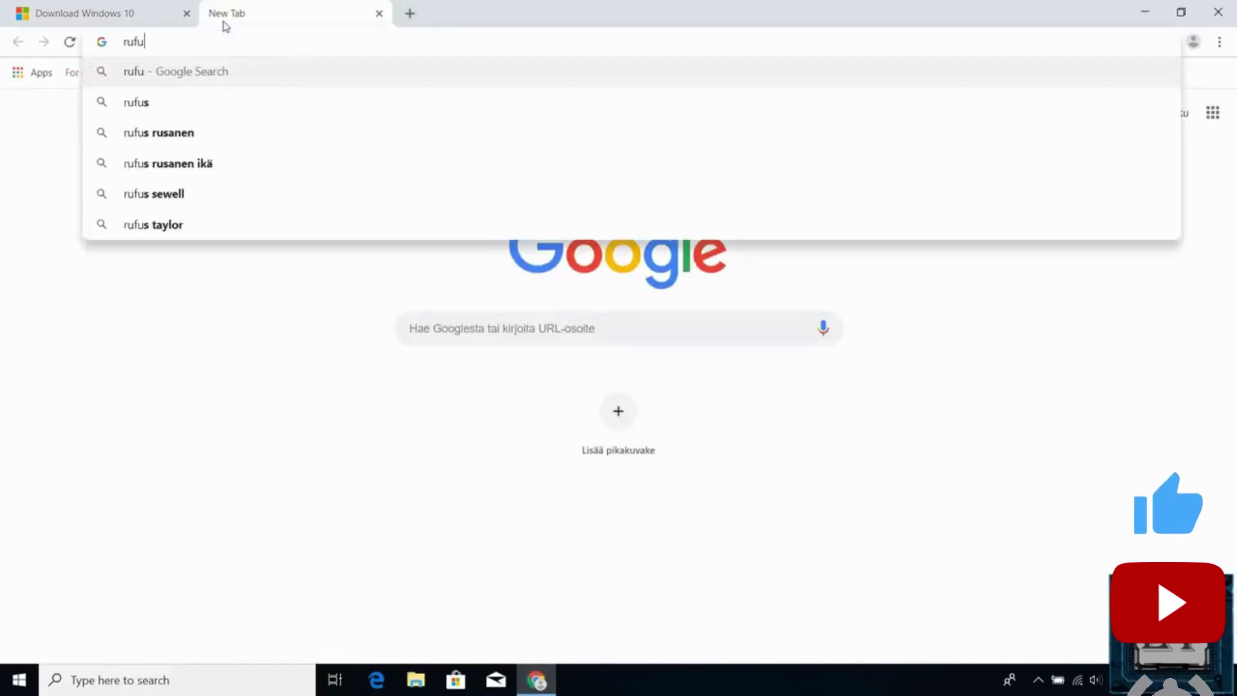
pyautogui.press('Return')
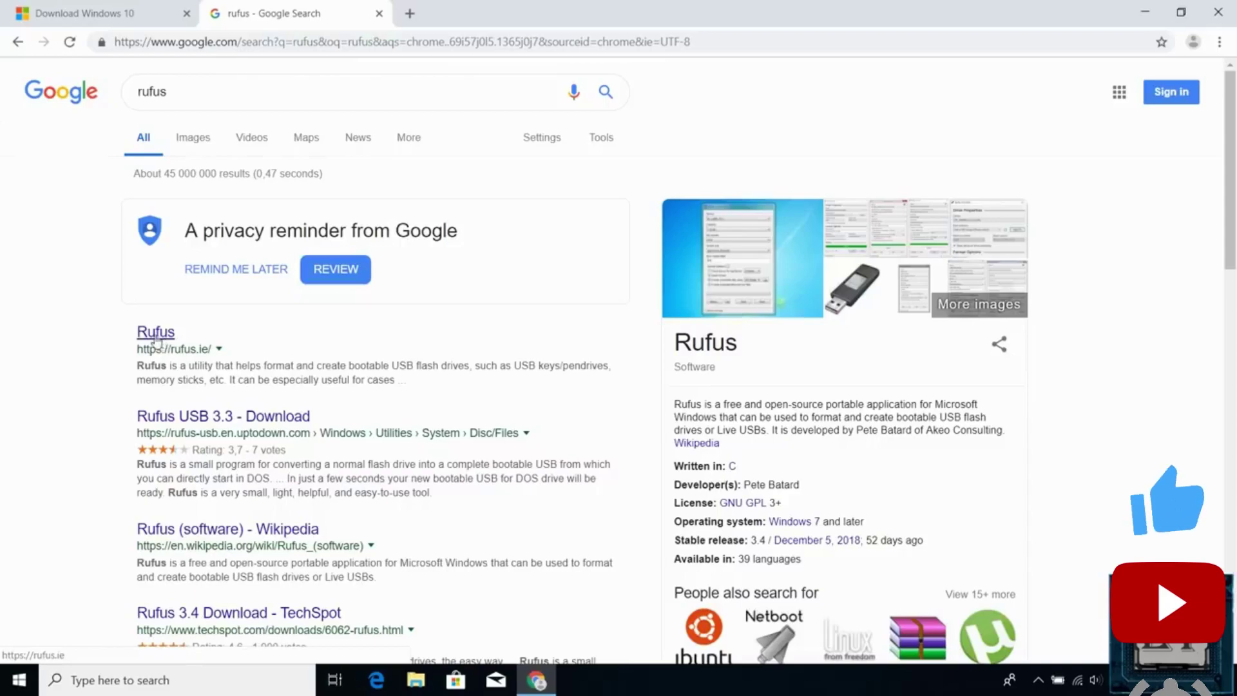
pyautogui.click(152, 334)
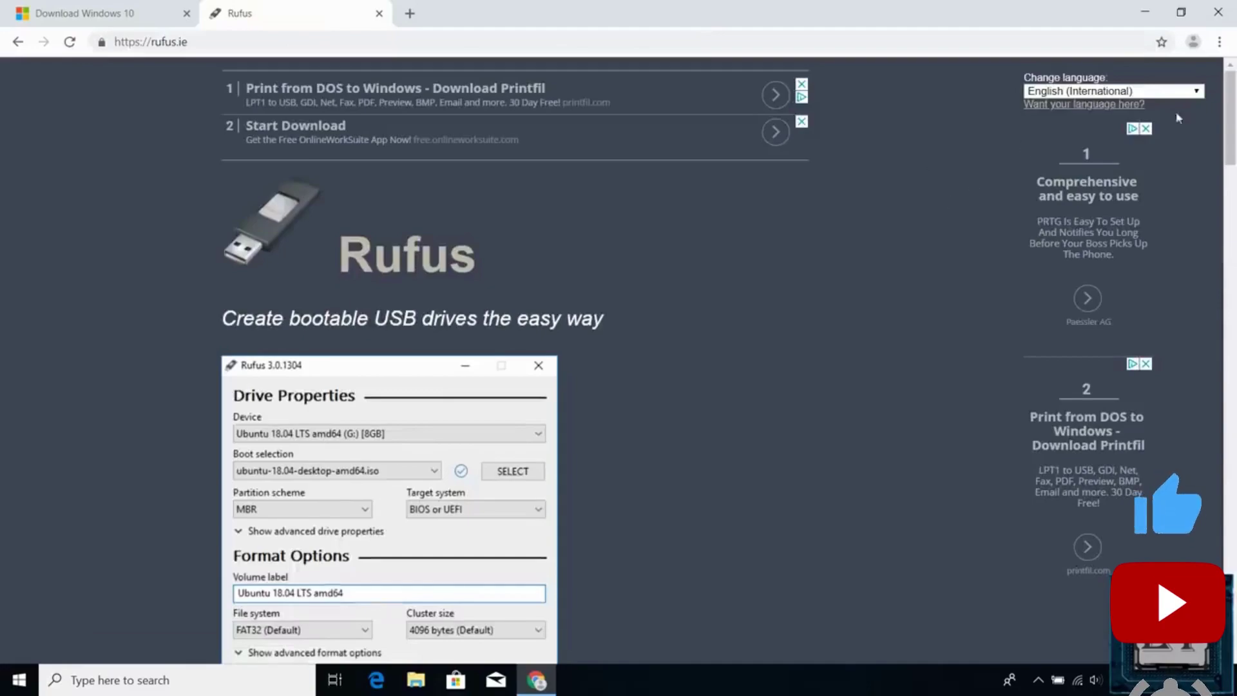
# Download Rufus 3.4, close the New Volume (G:) folder window and run rufus-3.4.exe.
pyautogui.moveTo(1233, 108); pyautogui.dragTo(1232, 230)
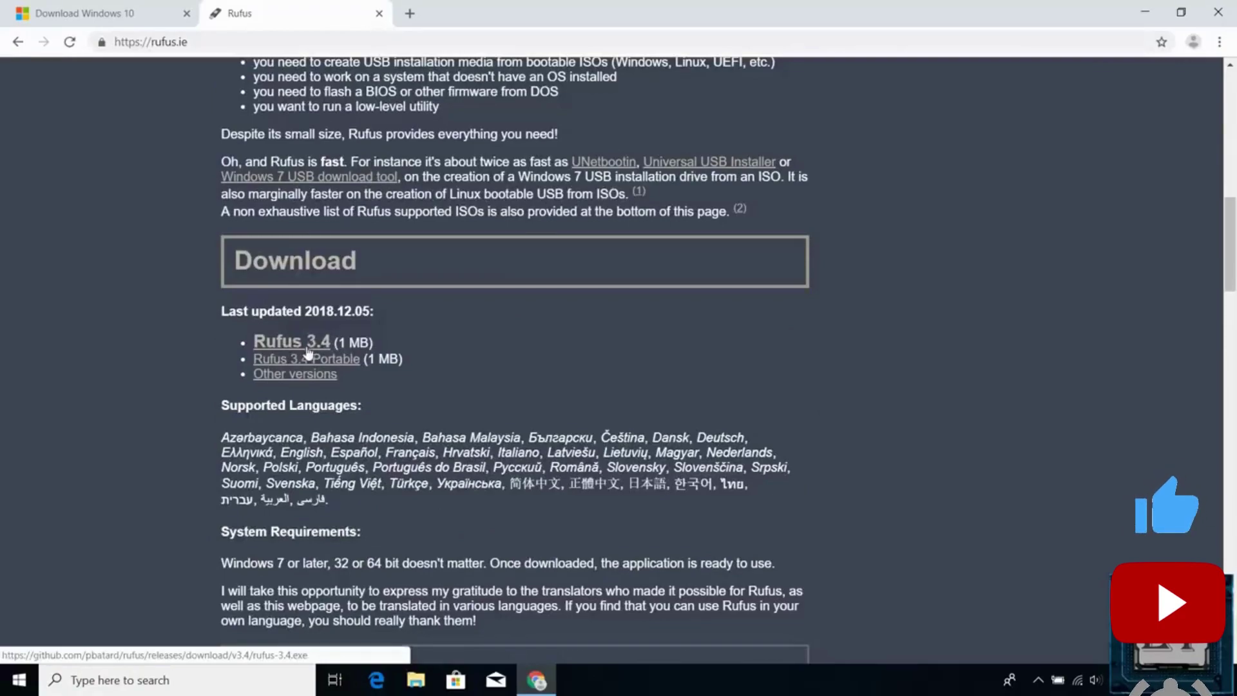
pyautogui.click(286, 346)
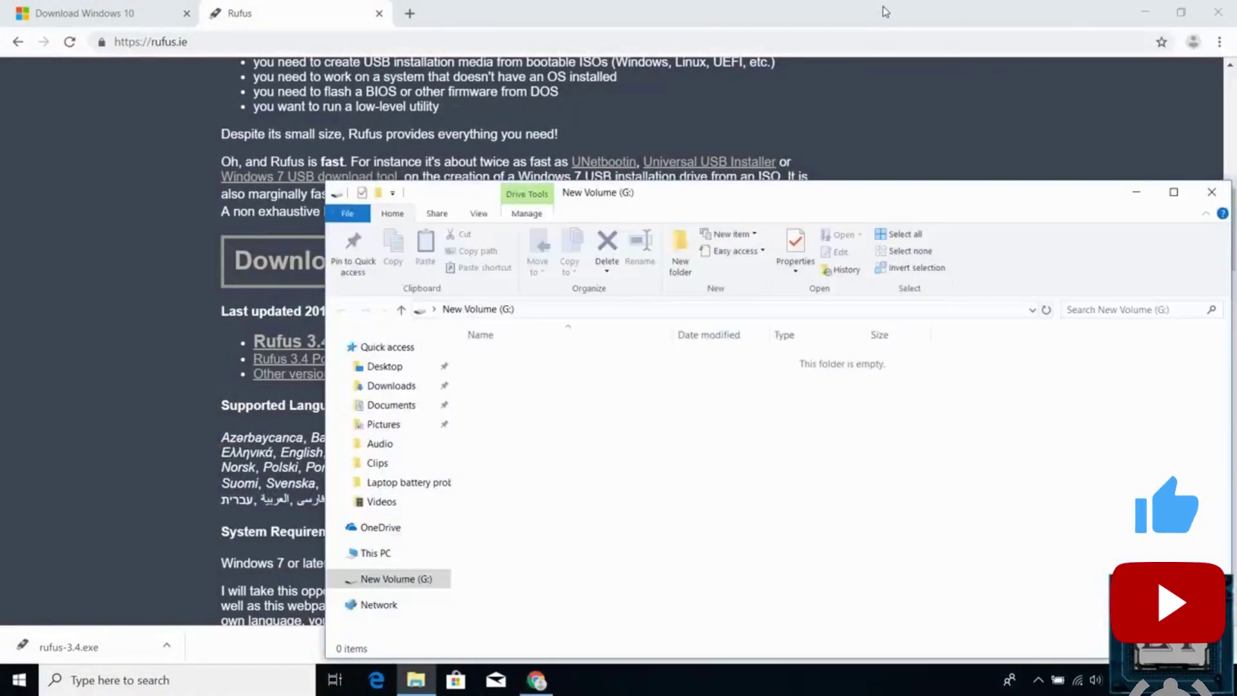
pyautogui.click(1203, 195)
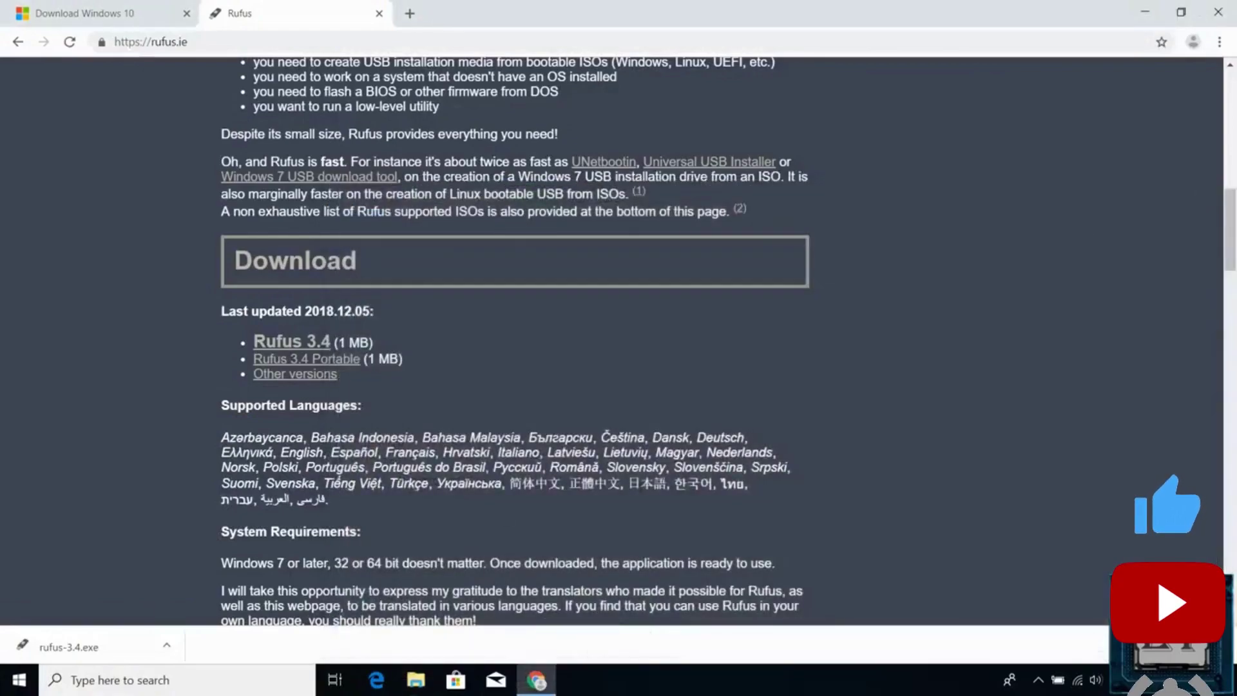
pyautogui.click(48, 644)
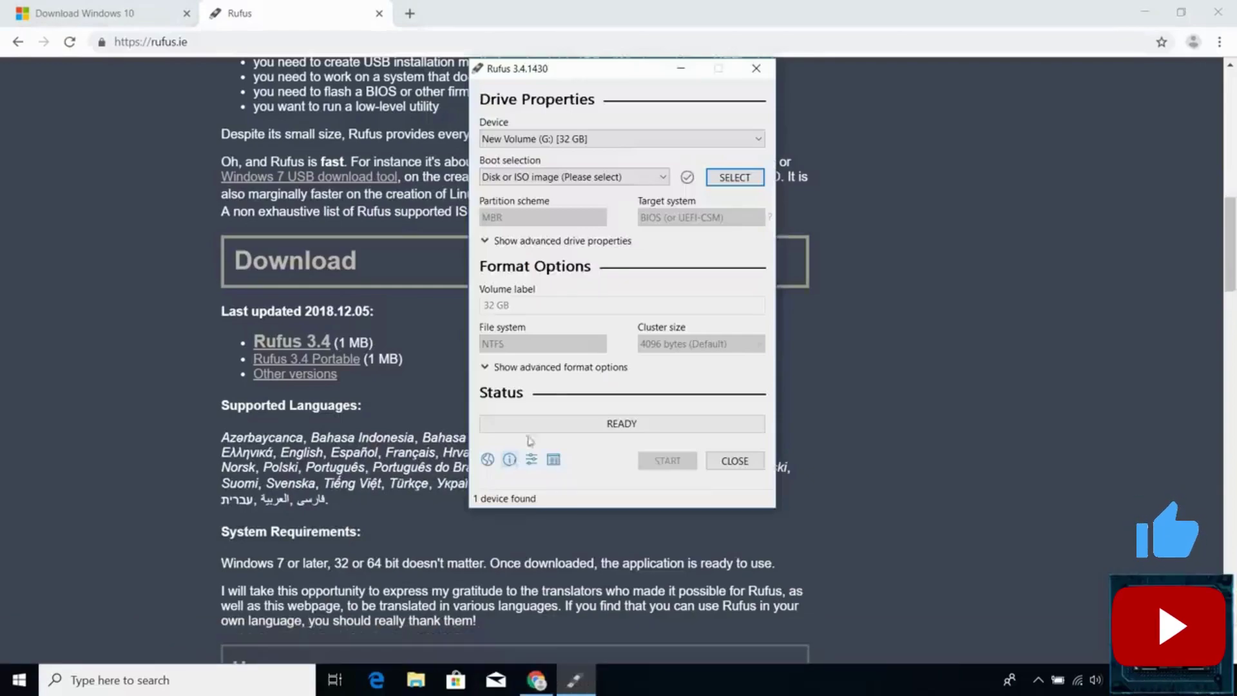
# Choose New Volume (G:) [32 GB] as the device and load the Windows ISO image from the Desktop as the boot selection.
pyautogui.click(619, 138)
pyautogui.click(620, 155)
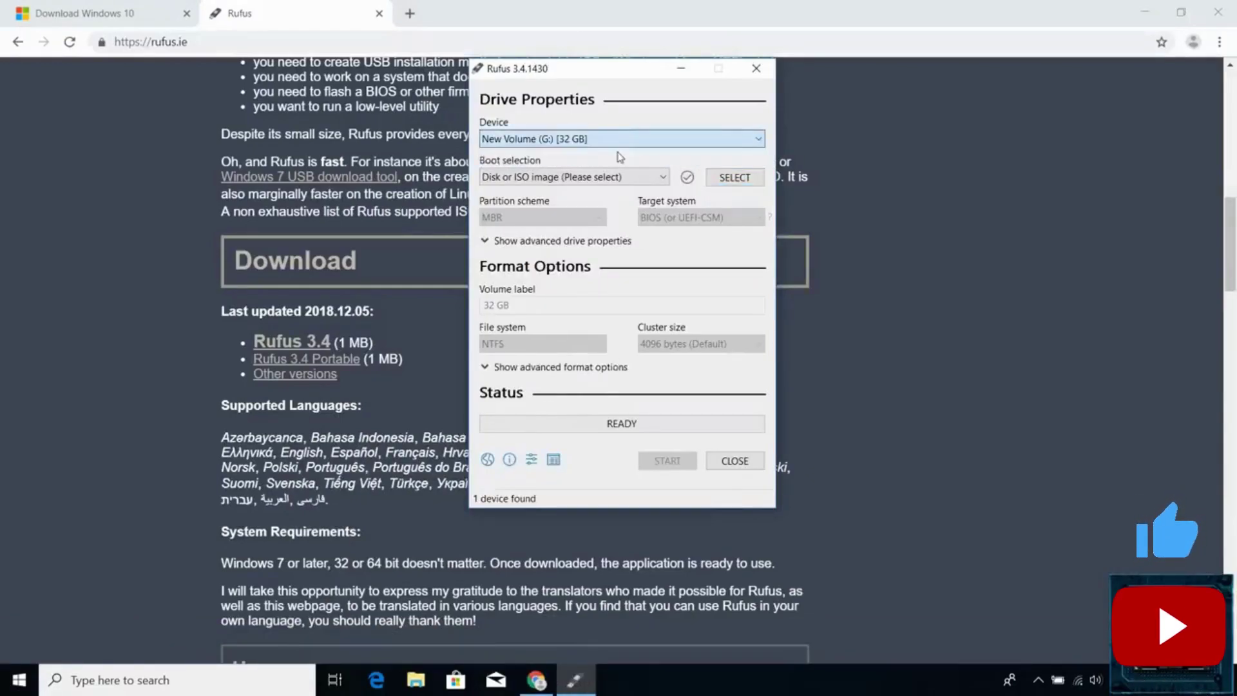
pyautogui.click(569, 178)
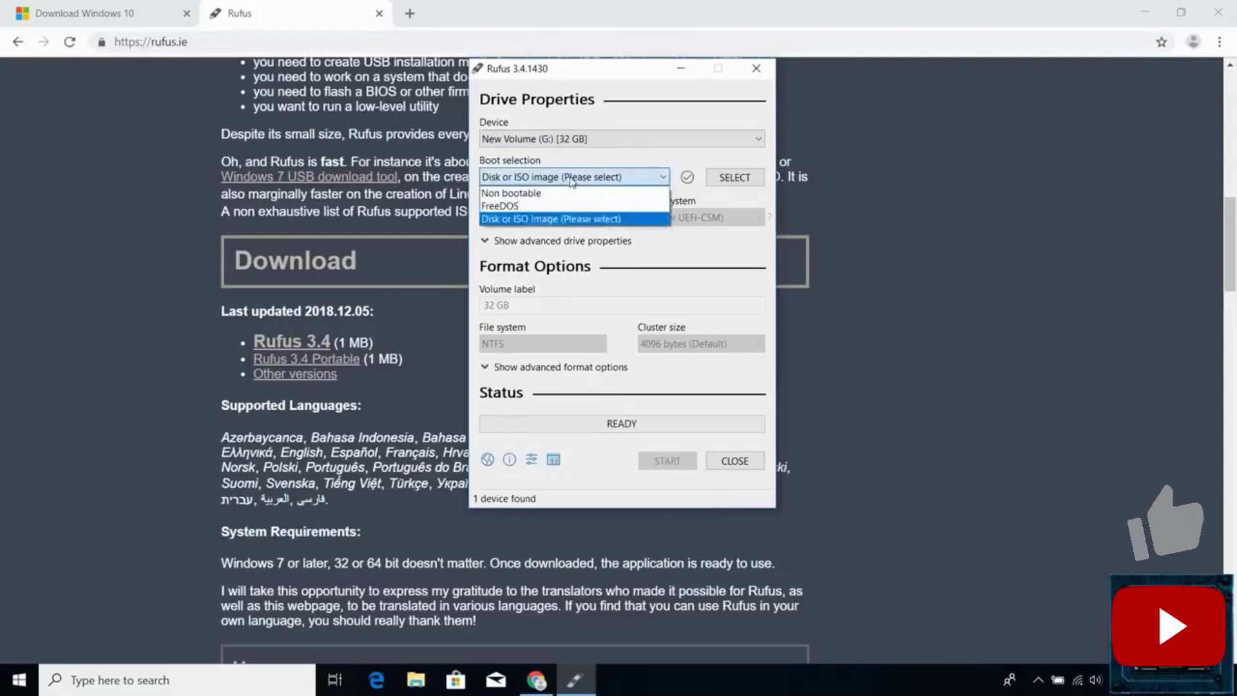
pyautogui.click(560, 221)
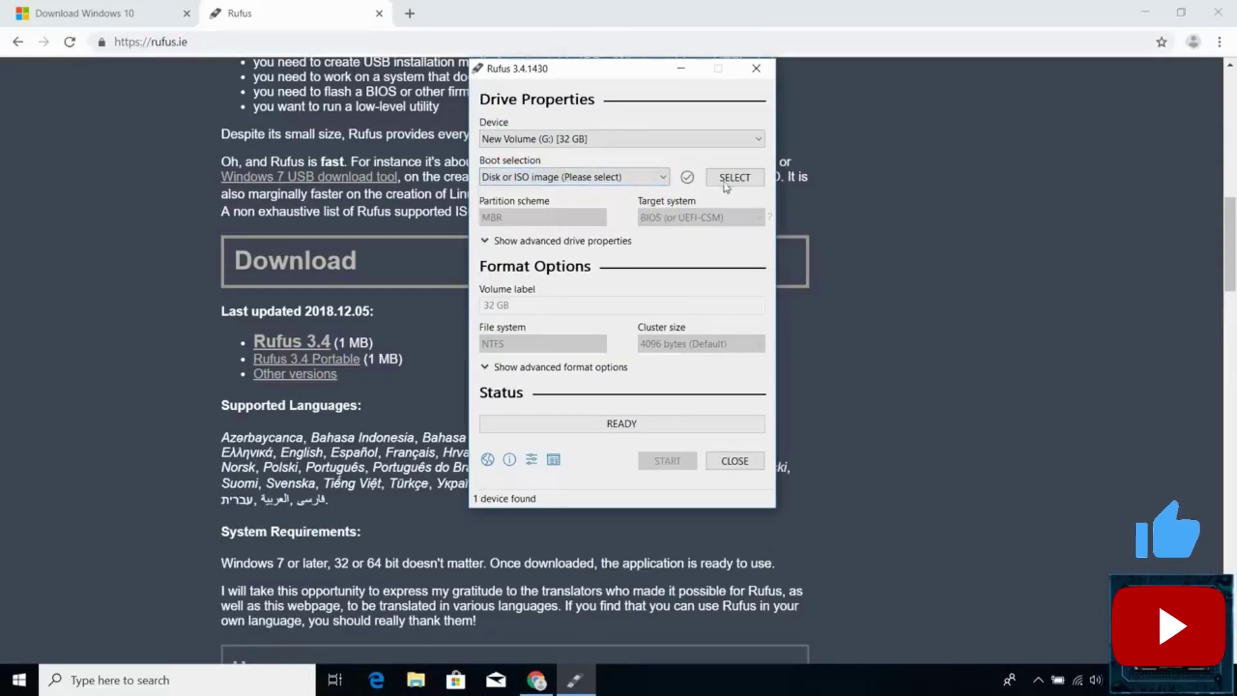
pyautogui.click(731, 182)
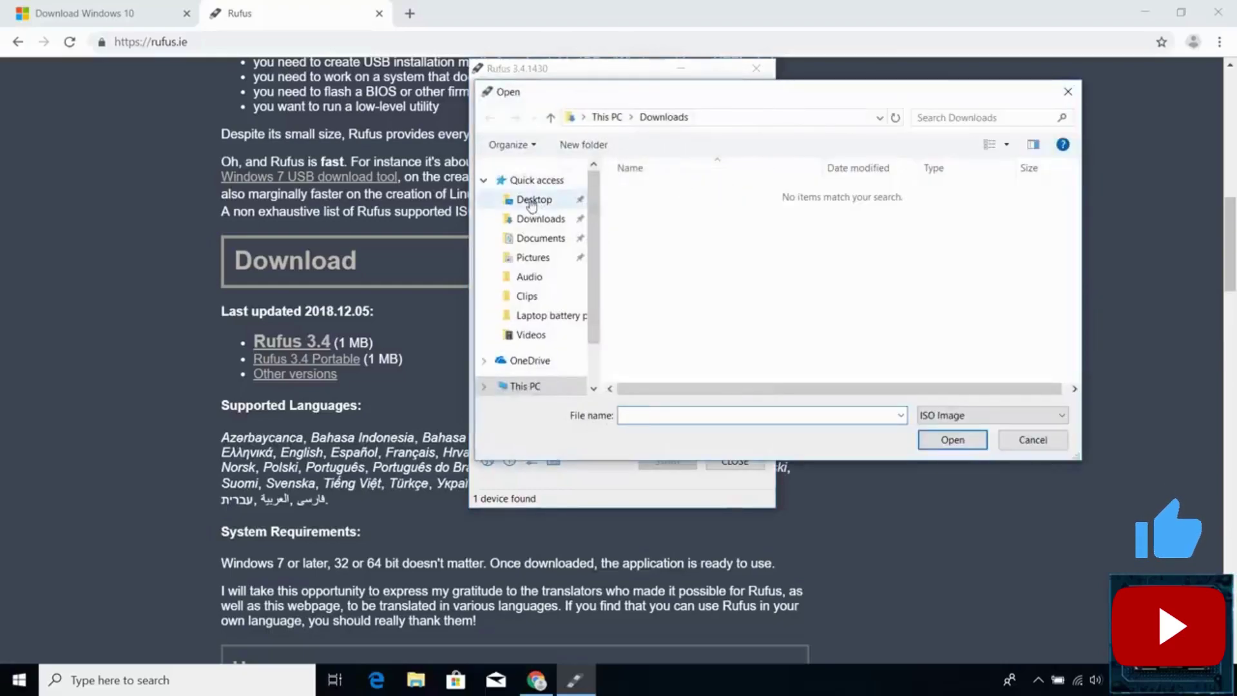
pyautogui.click(531, 201)
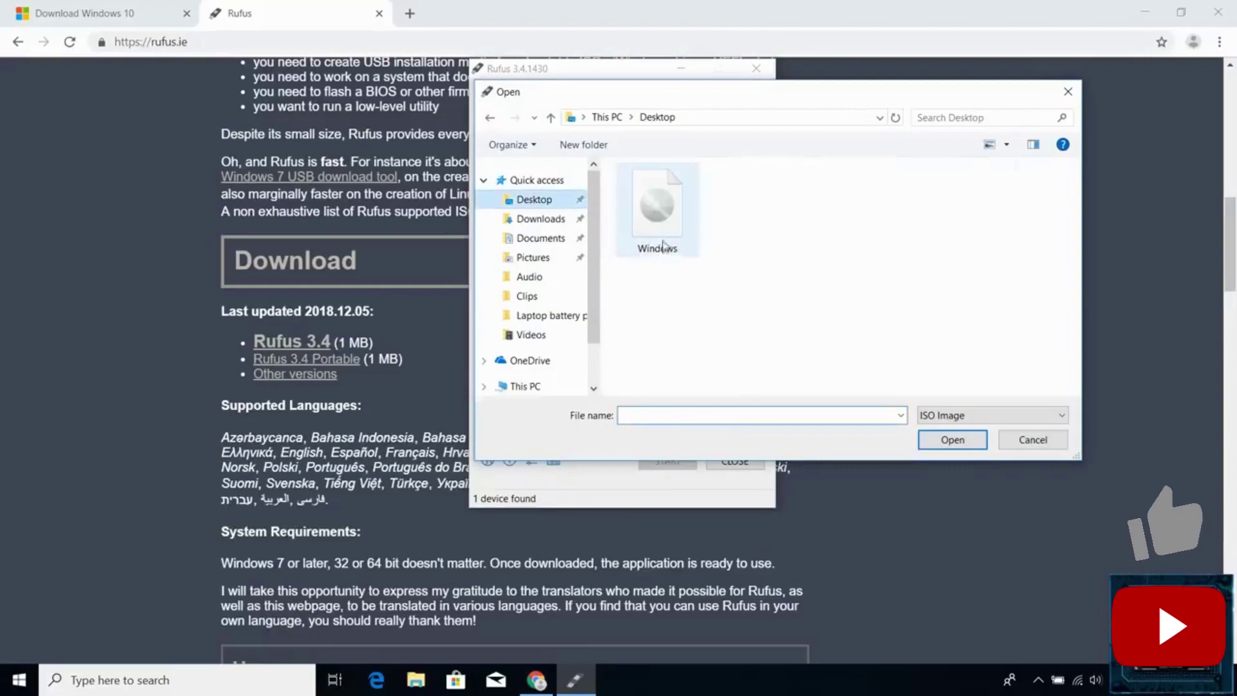
pyautogui.doubleClick(665, 233)
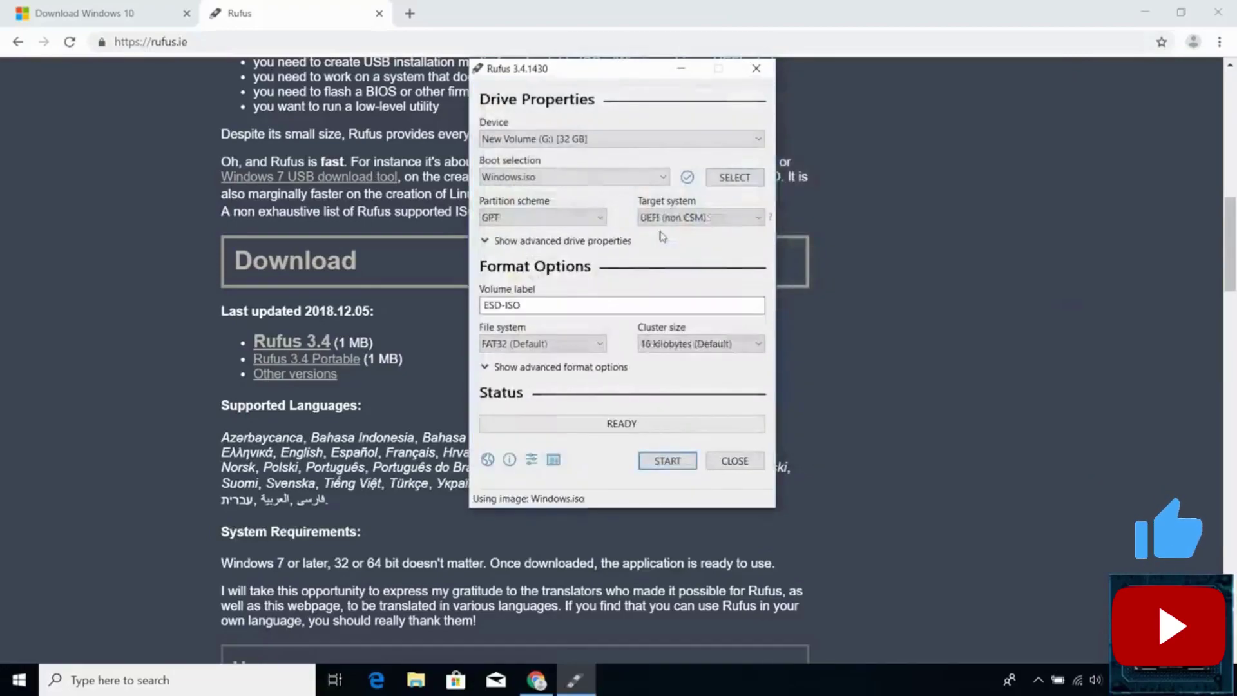
# Check the partition style of Disk 0 in Disk Management to decide on the partition scheme, and close Disk Management.
pyautogui.click(540, 218)
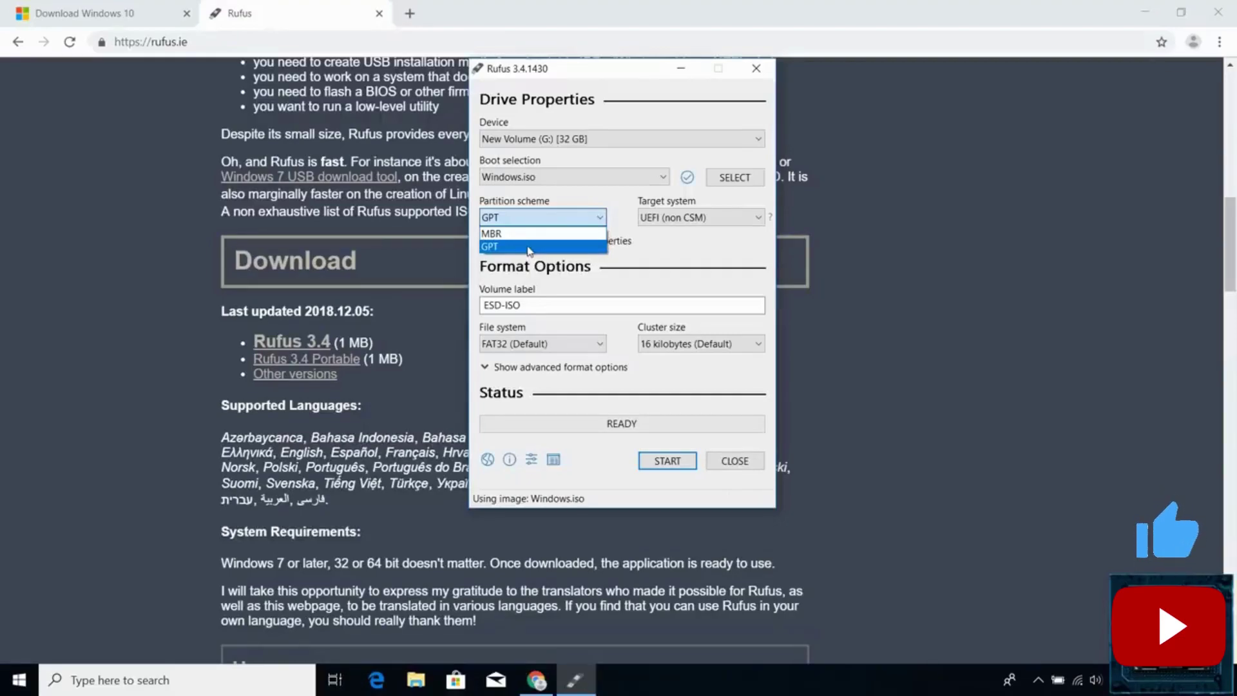
pyautogui.press('super')
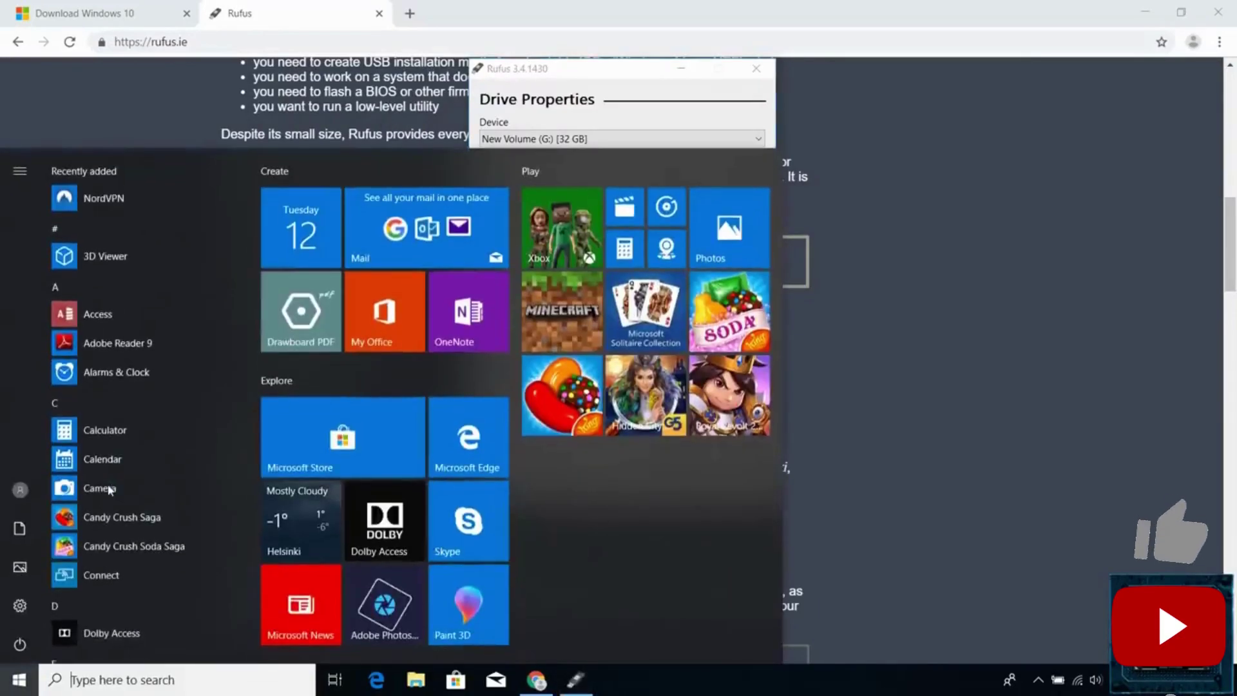
pyautogui.write('disk p')
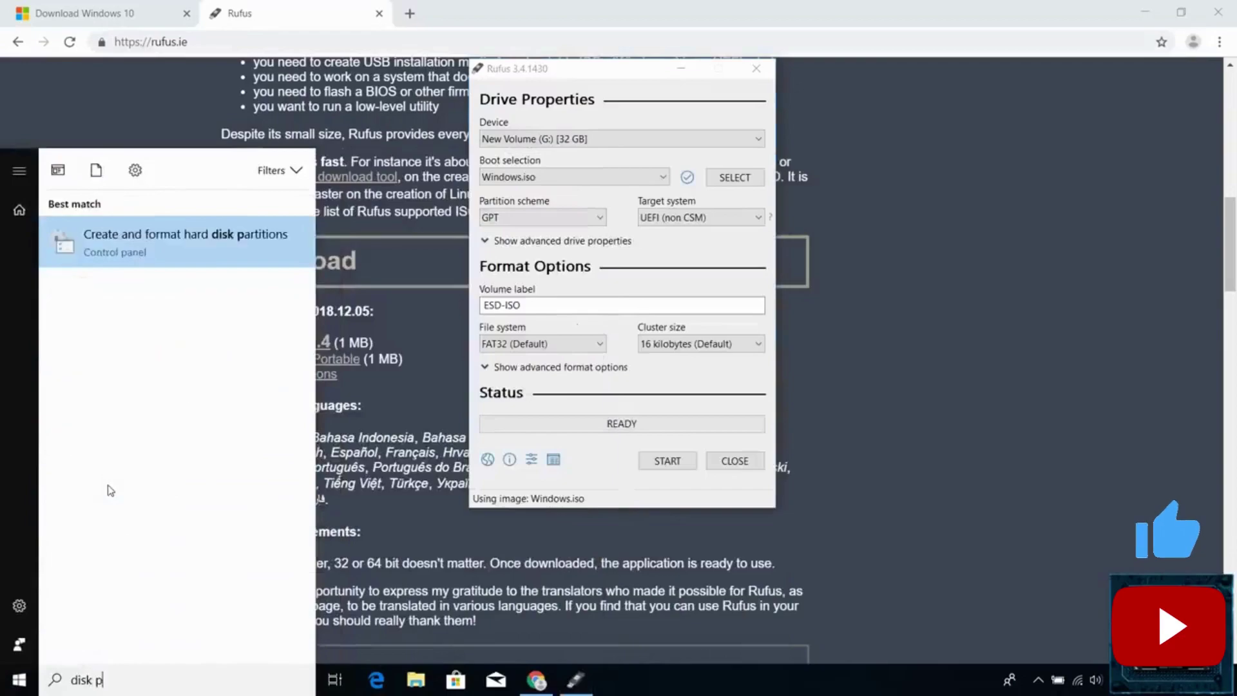
pyautogui.write('artition')
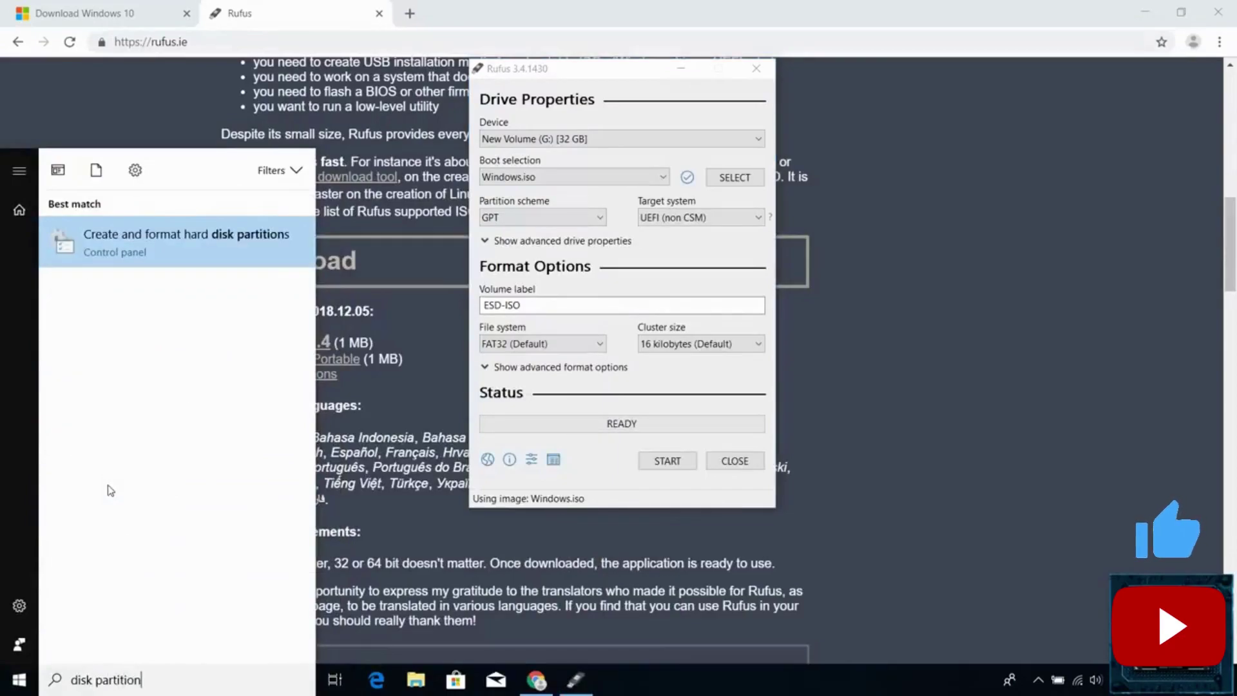
pyautogui.click(160, 252)
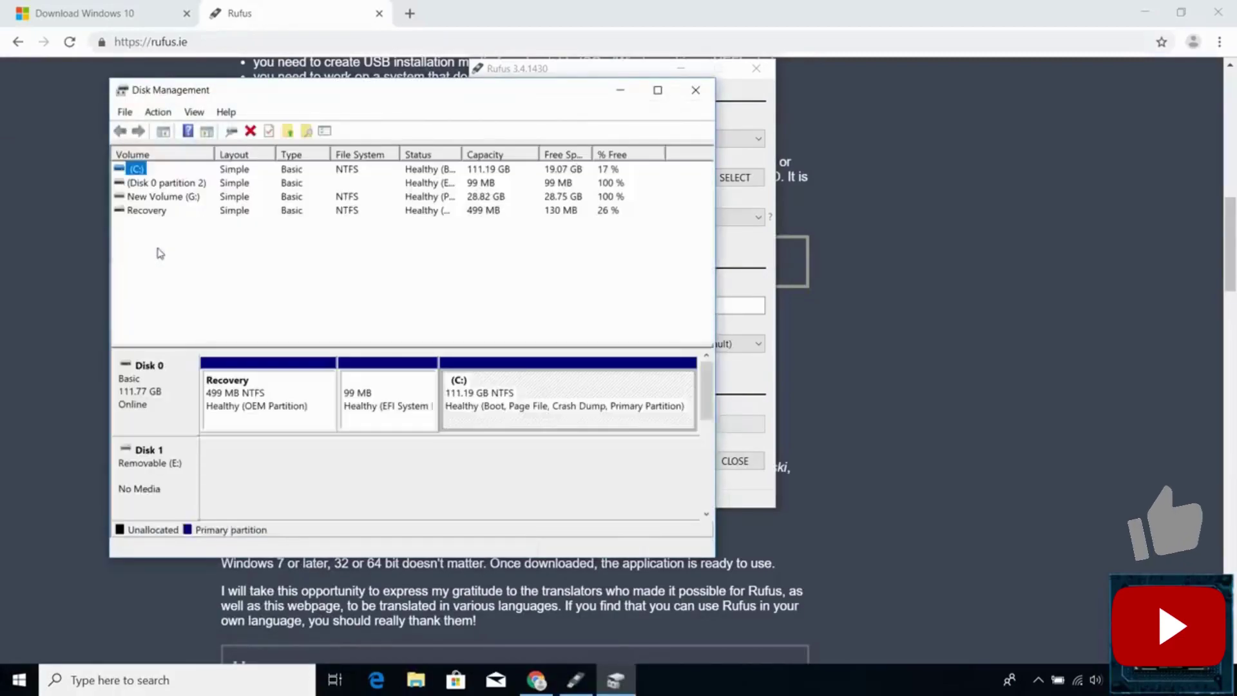
pyautogui.rightClick(174, 406)
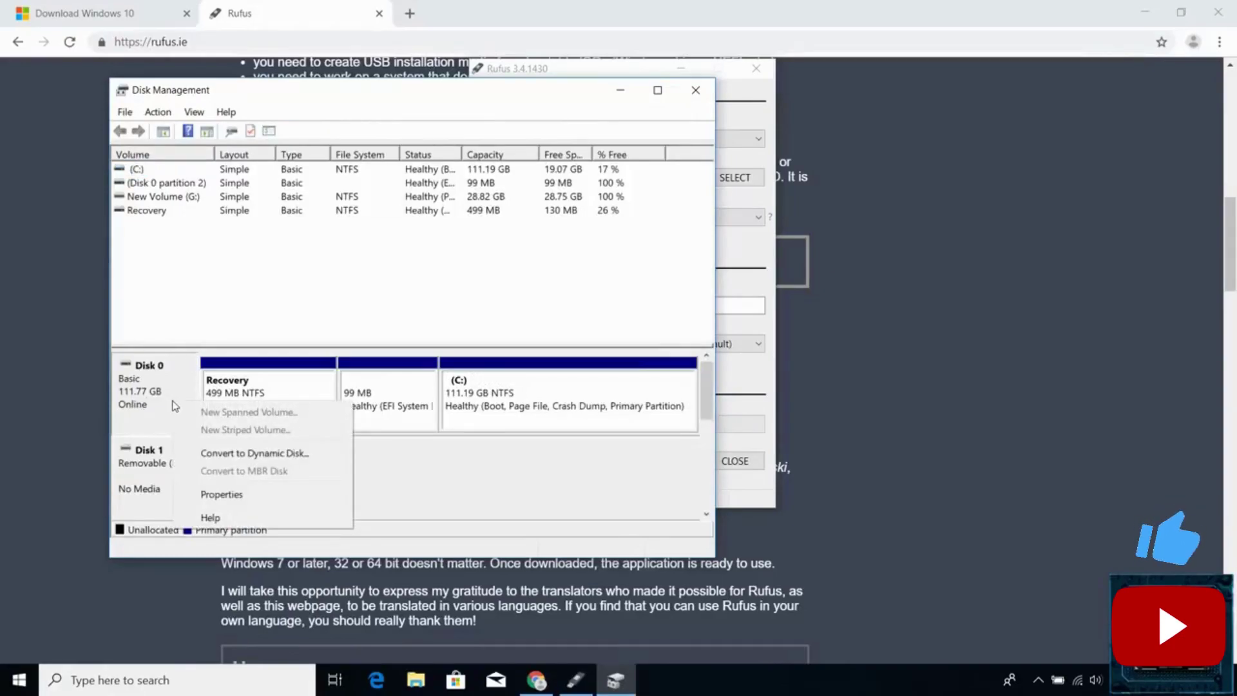
pyautogui.click(222, 495)
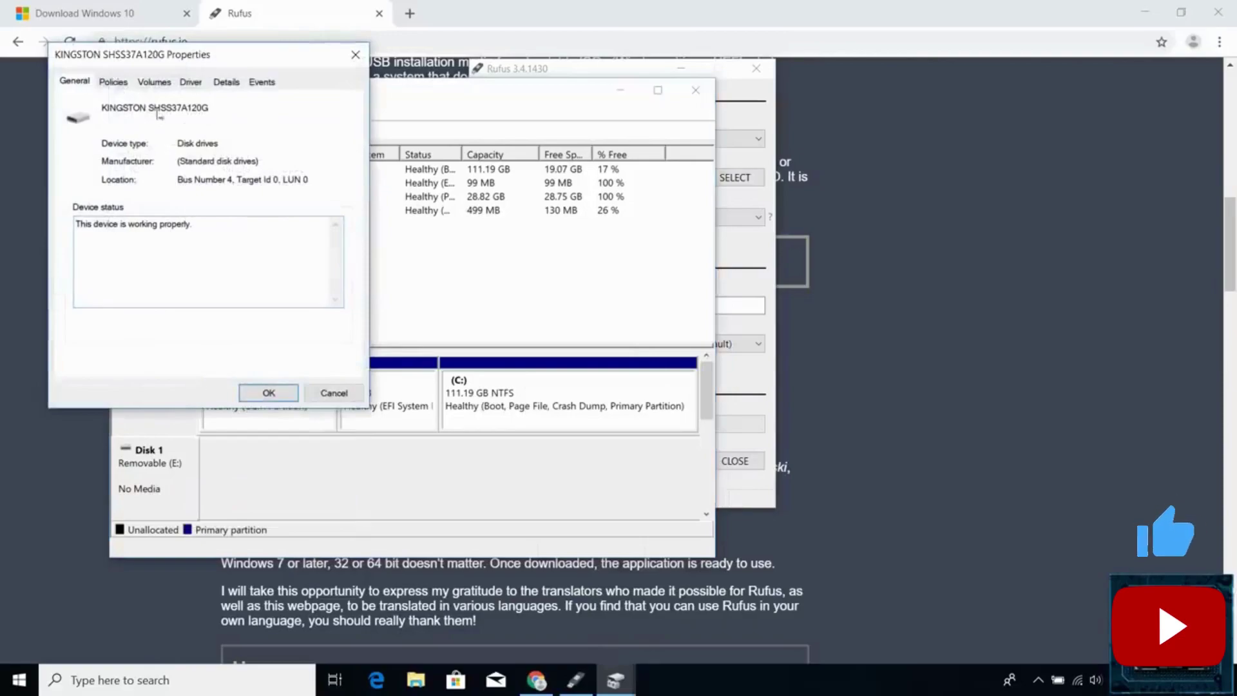
pyautogui.click(154, 91)
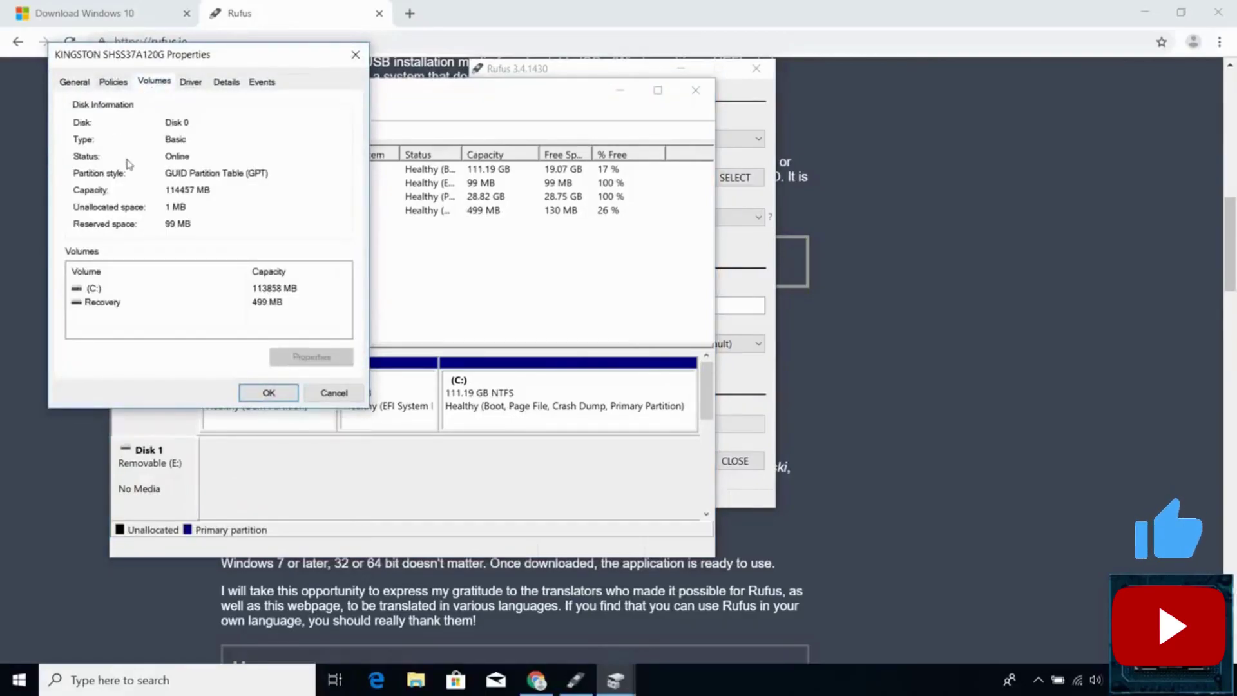
pyautogui.click(287, 392)
pyautogui.click(696, 91)
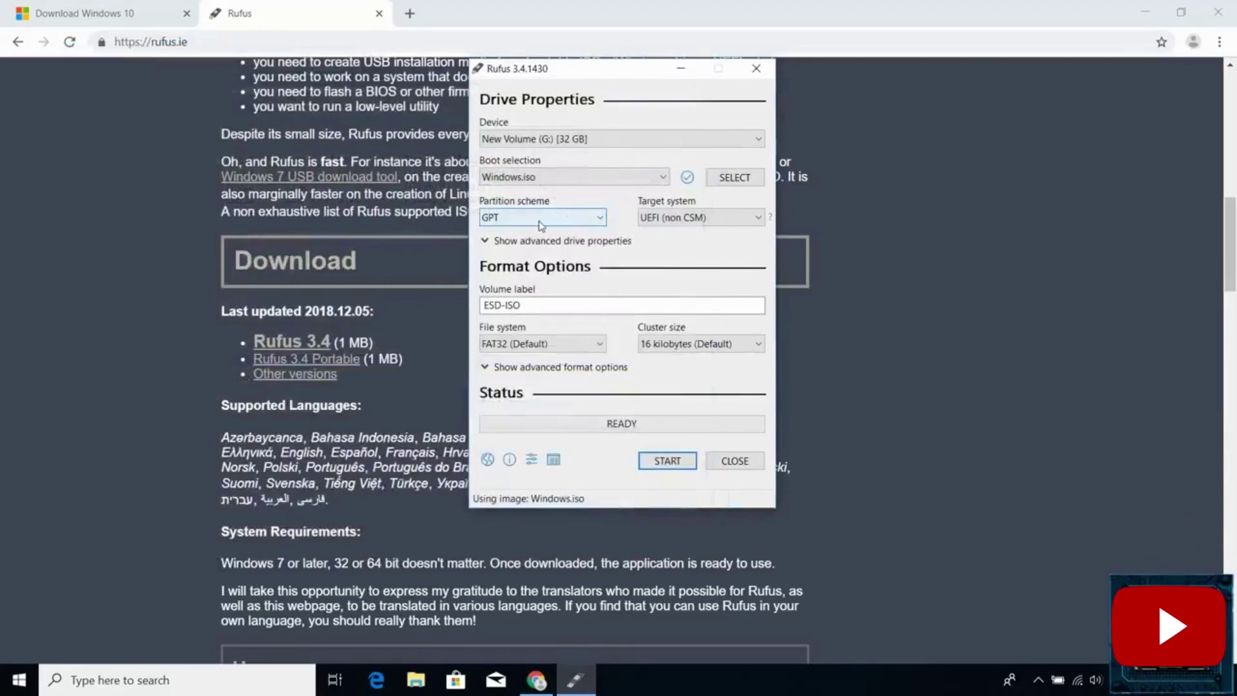
# Write Windows.iso to the USB drive with the GPT scheme, accepting the erasure of its data, and close Rufus when finished.
pyautogui.click(668, 462)
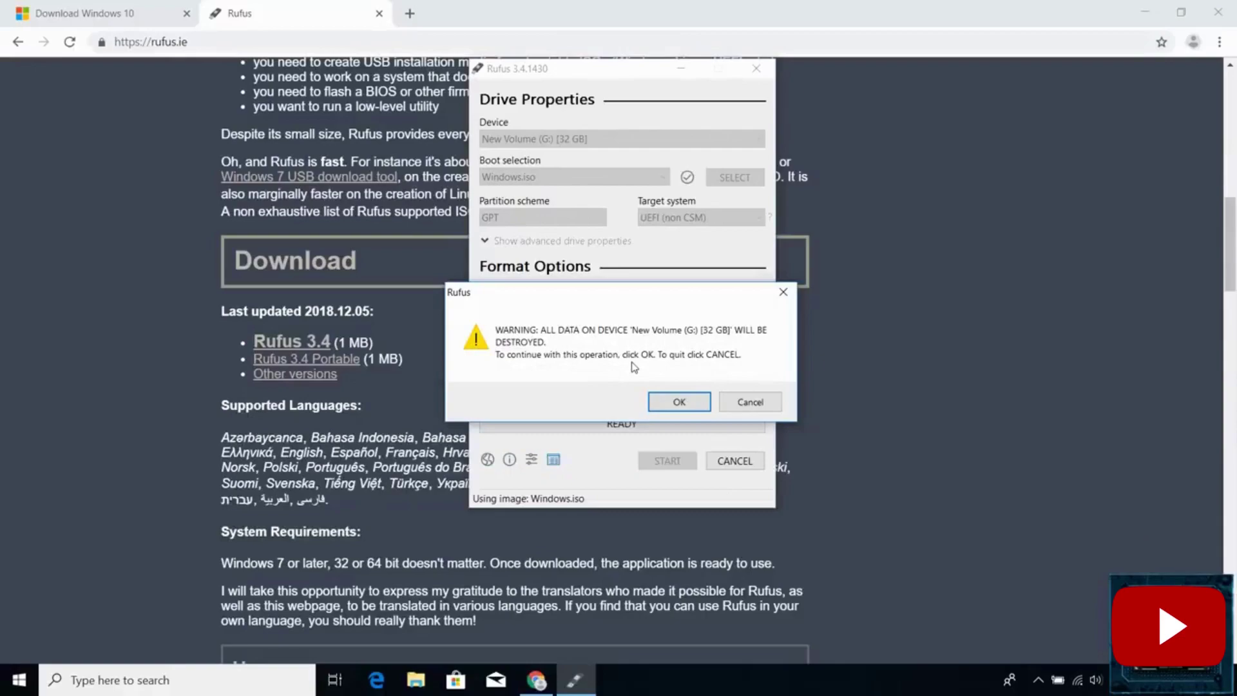
pyautogui.click(671, 402)
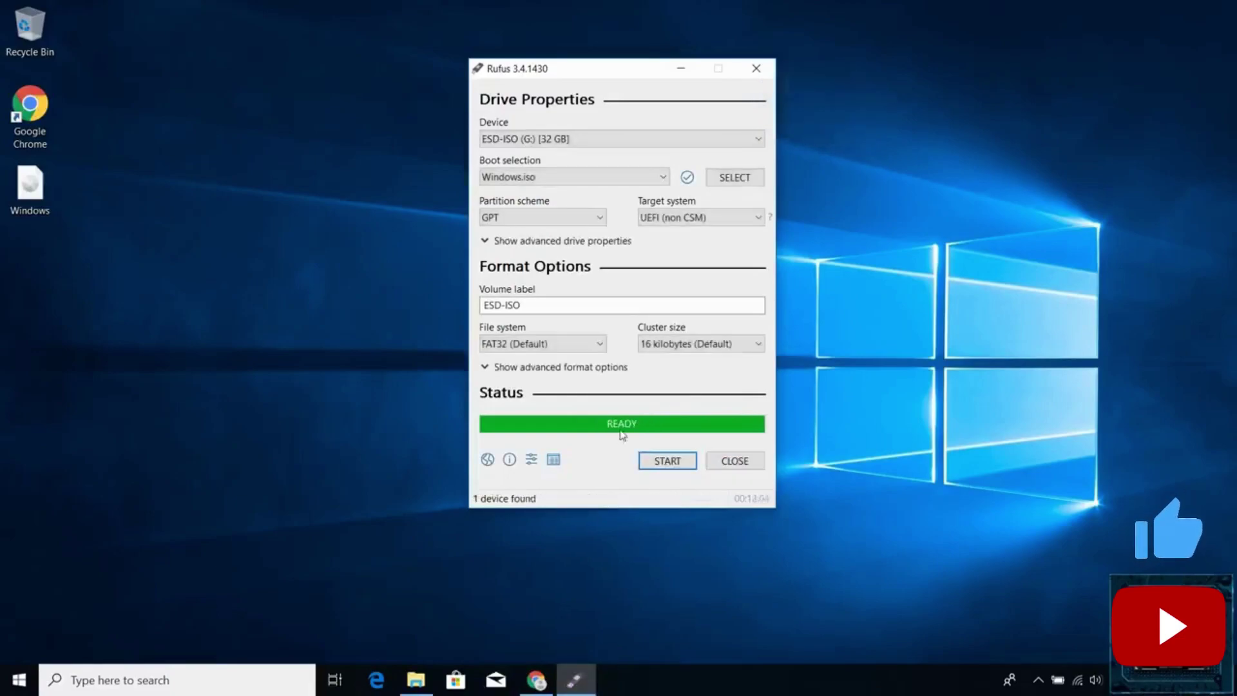
pyautogui.click(316, 444)
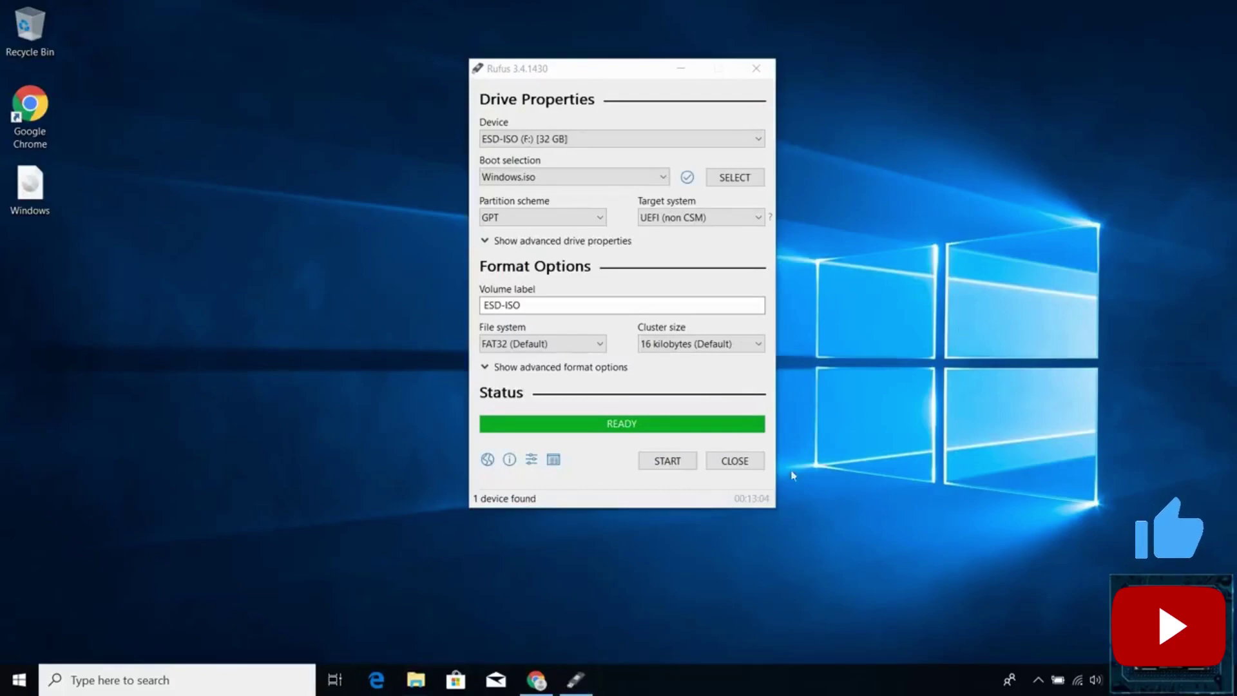
pyautogui.click(744, 464)
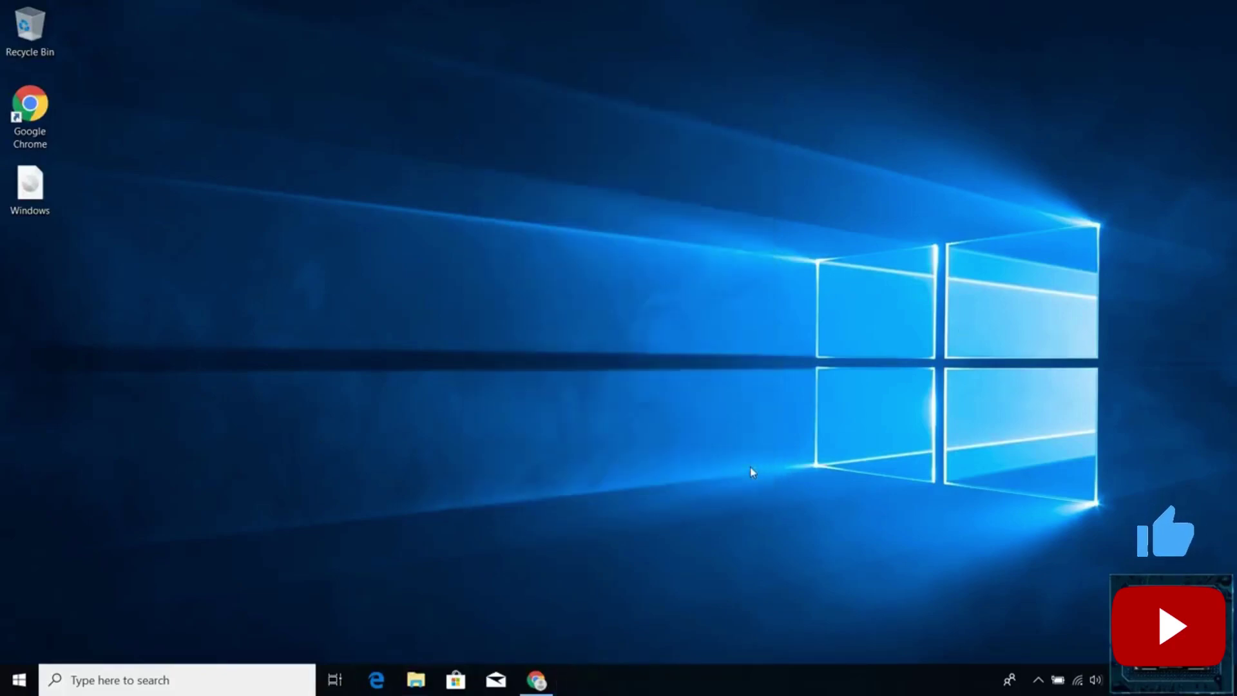